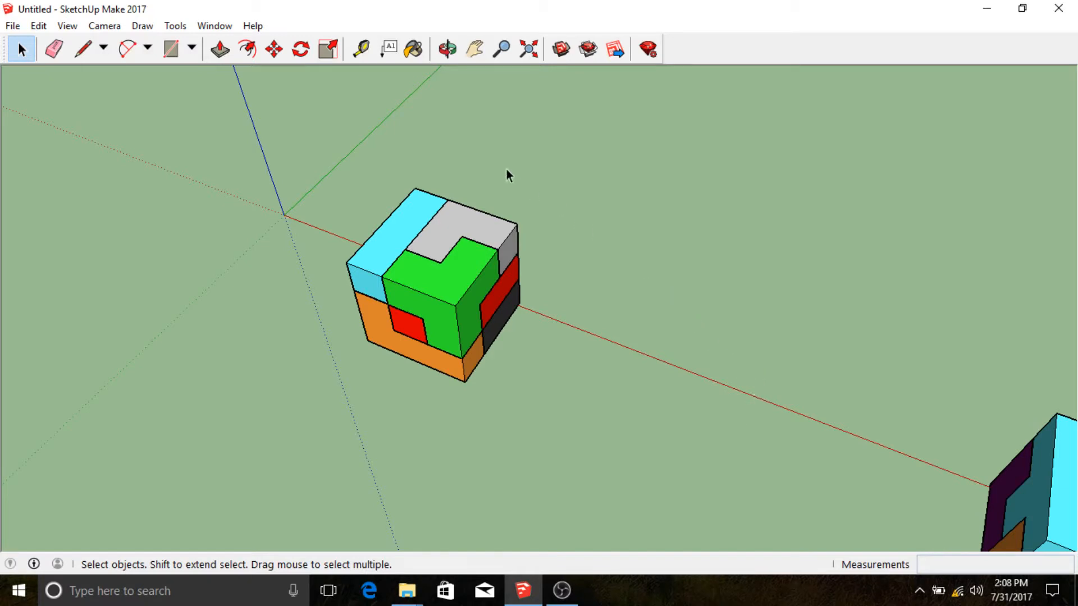
Step: Place the 3D text "Step 1" in front of the assembled cube, with 1" height and 1/8" extrusion
click(175, 25)
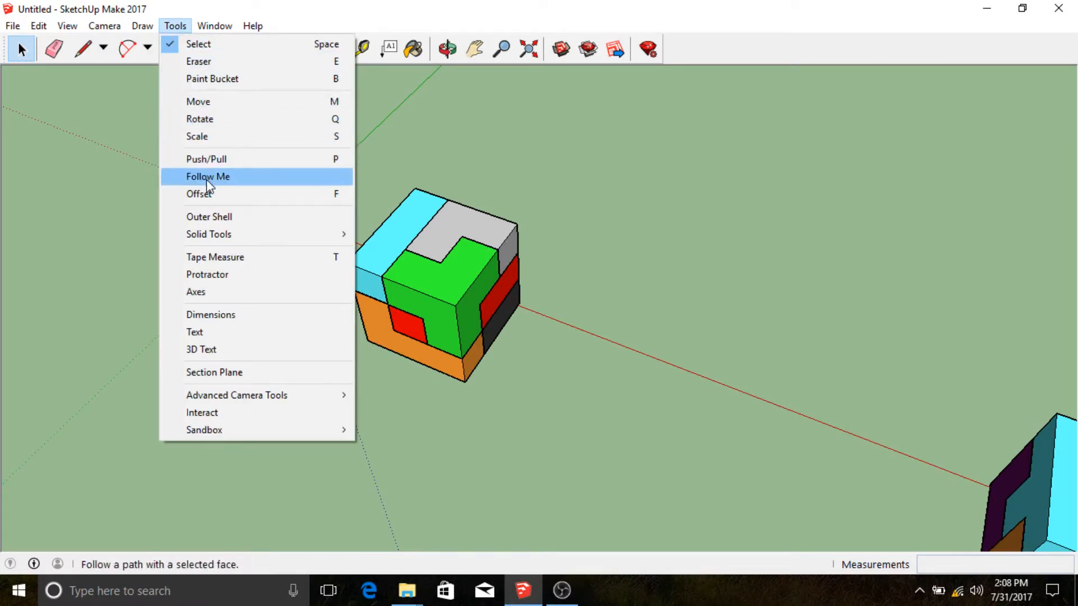
click(214, 349)
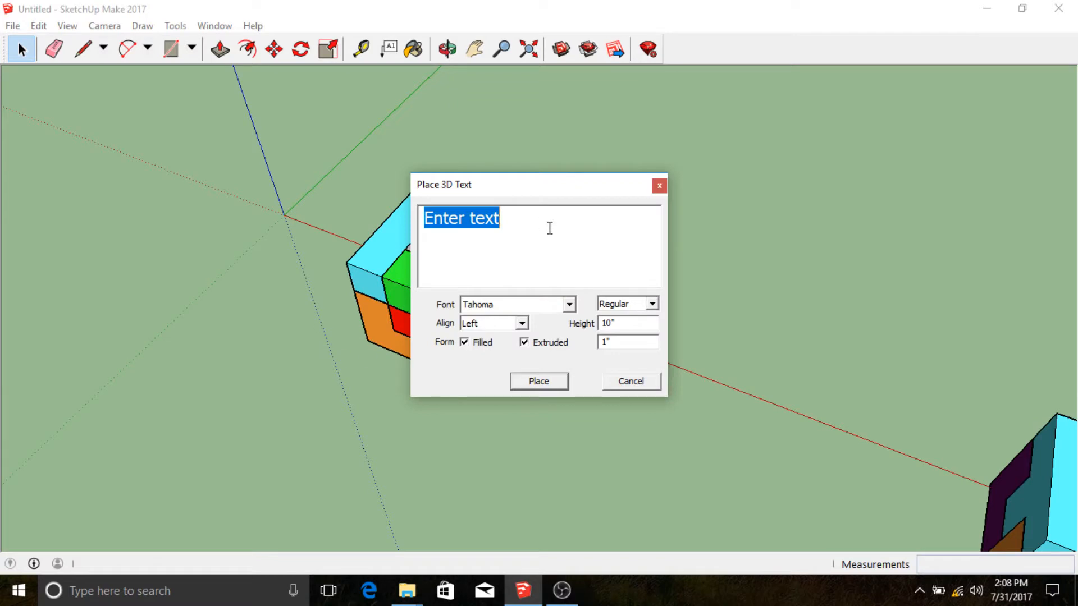
text(Step 1)
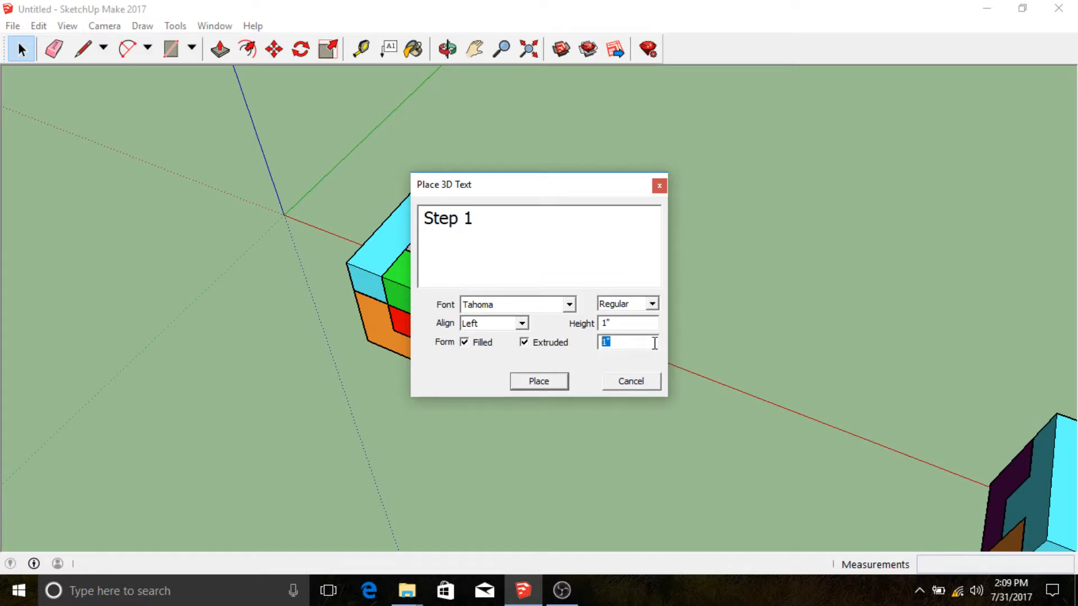
text(/8)
click(549, 387)
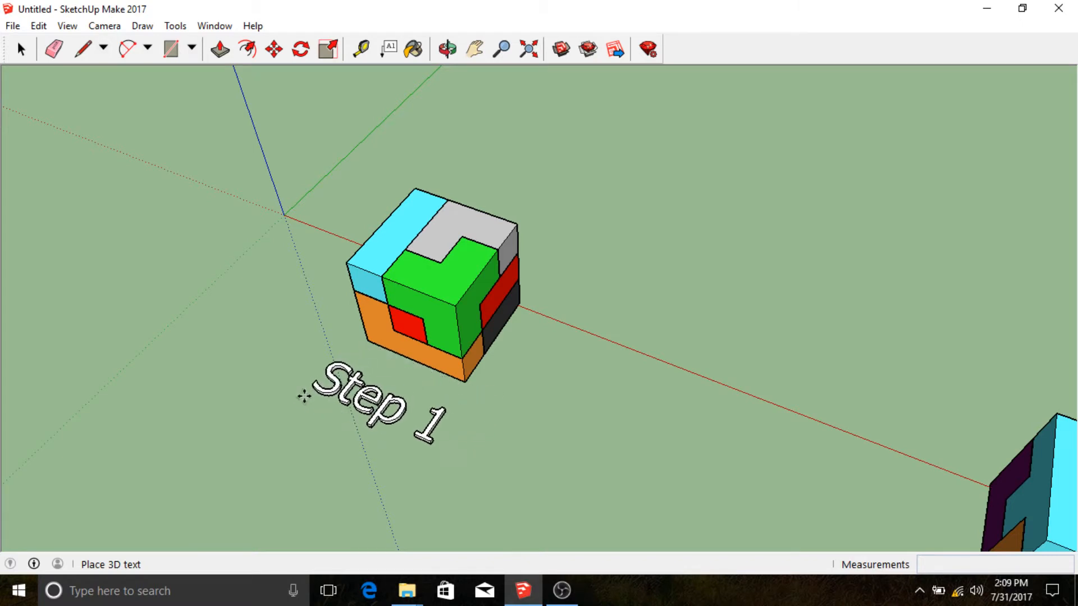
click(302, 397)
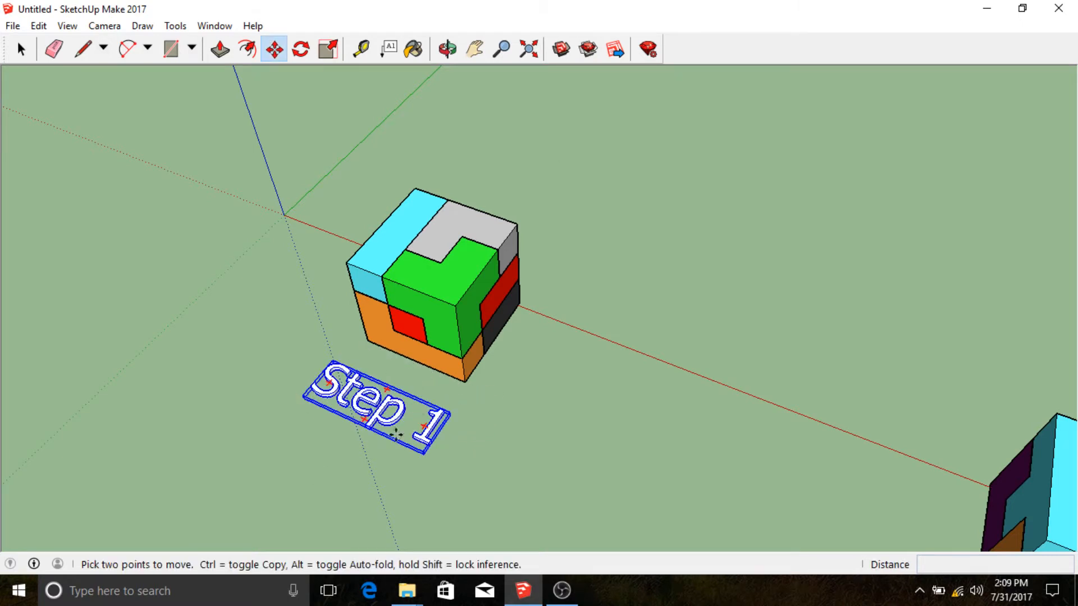
scroll(364, 388, down, 2)
scroll(364, 388, down, 3)
mouse_move(364, 387)
middle_down()
mouse_move(512, 457)
mouse_move(427, 393)
middle_up()
key(space)
click(267, 361)
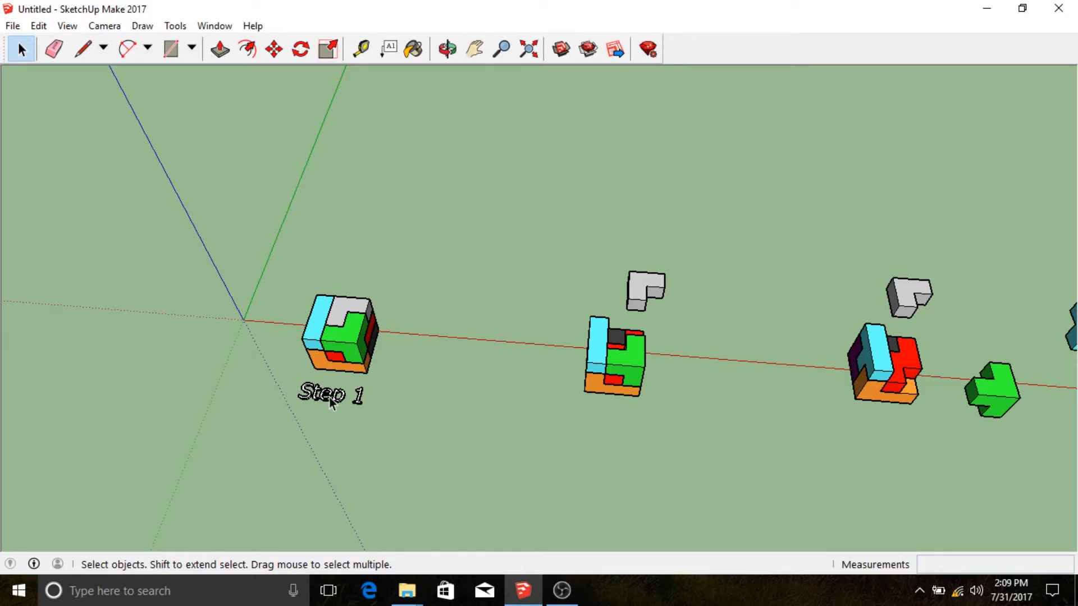
Step: Paint all the geometry inside the "Step 1" text component with the 0096_SkyBlue material
scroll(335, 396, up, 4)
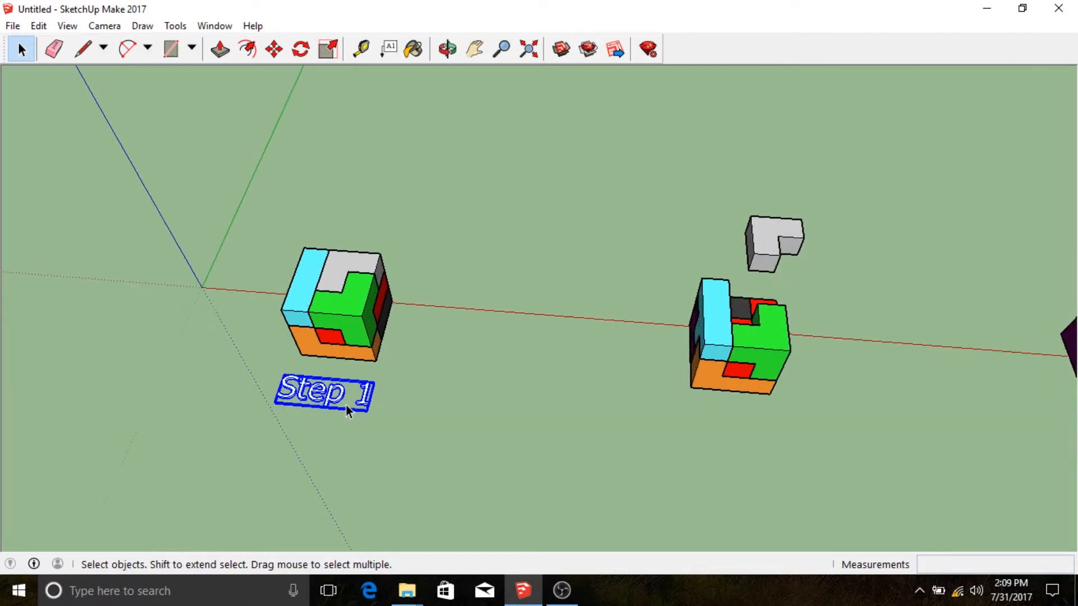
double_click(328, 400)
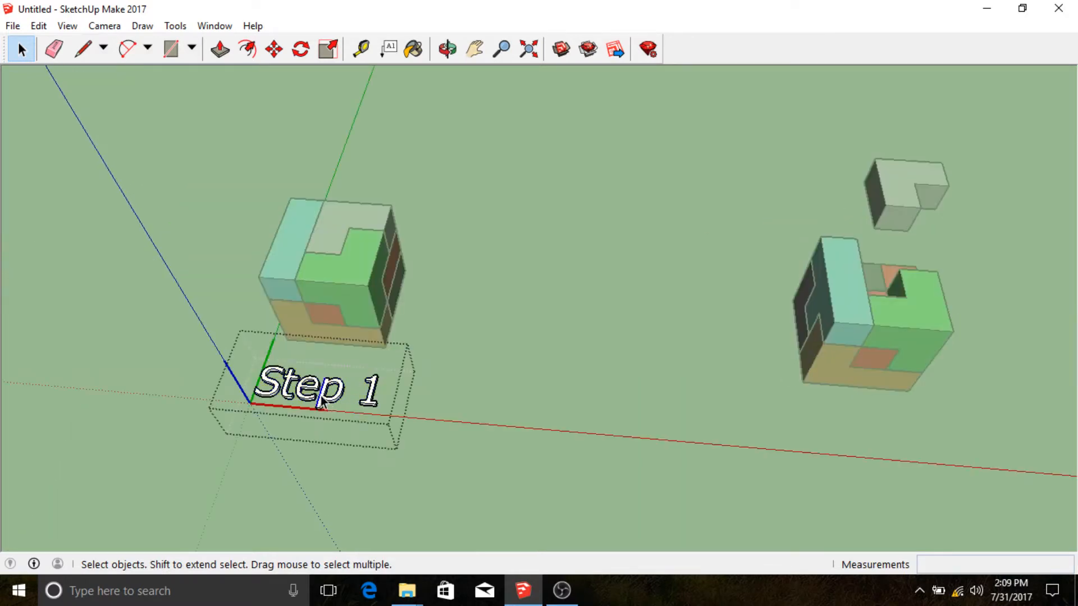
scroll(324, 401, up, 3)
drag(119, 313, 506, 475)
click(415, 49)
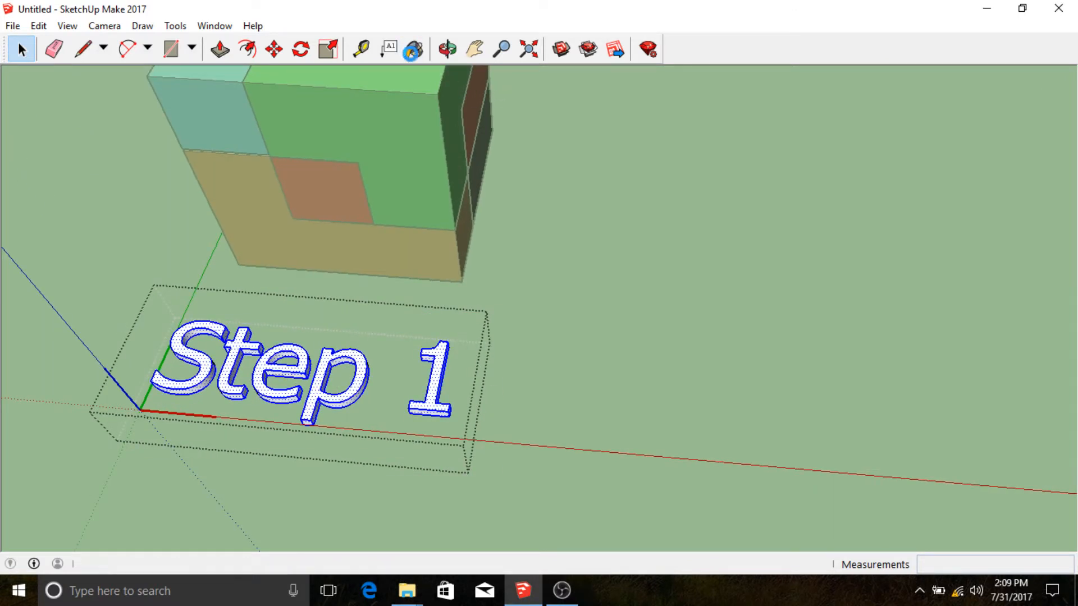
scroll(982, 288, down, 5)
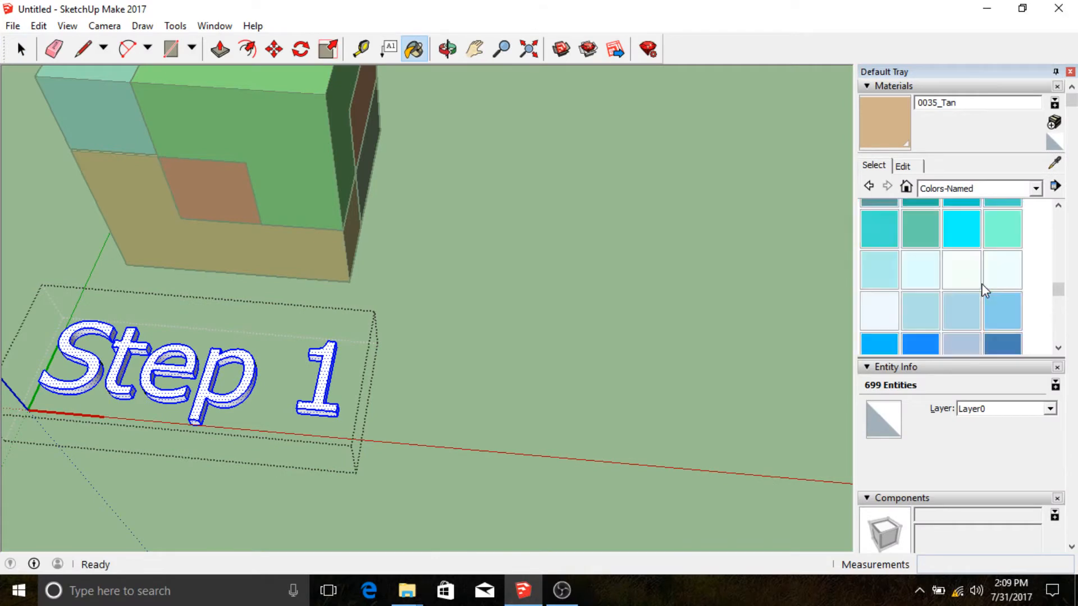
click(1005, 311)
click(238, 372)
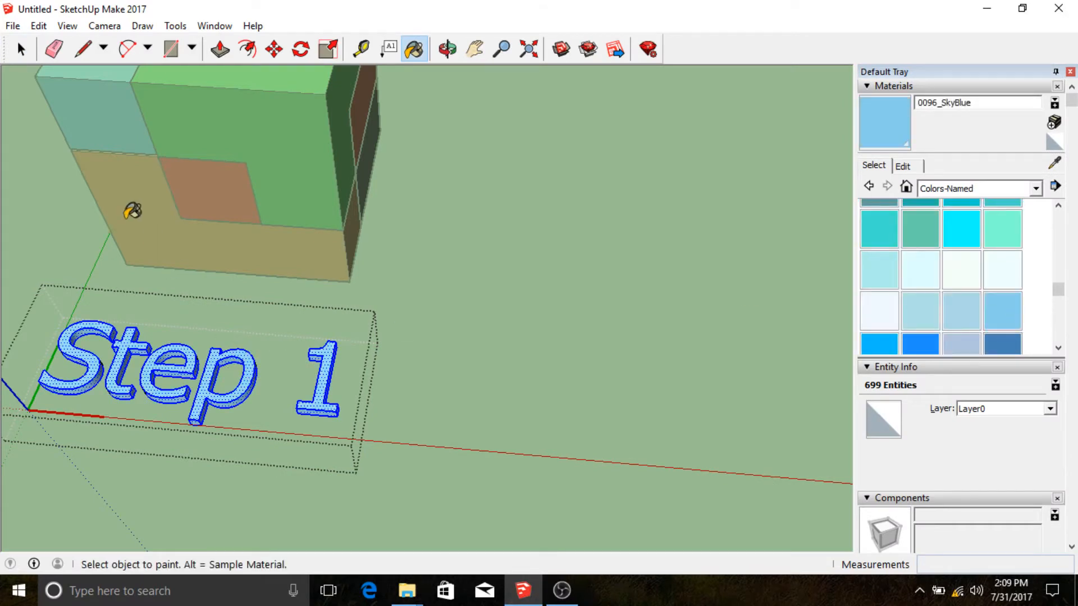
key(space)
click(481, 306)
Step: Try to stretch the "Step 1" text vertically with the Scale tool
scroll(481, 305, down, 5)
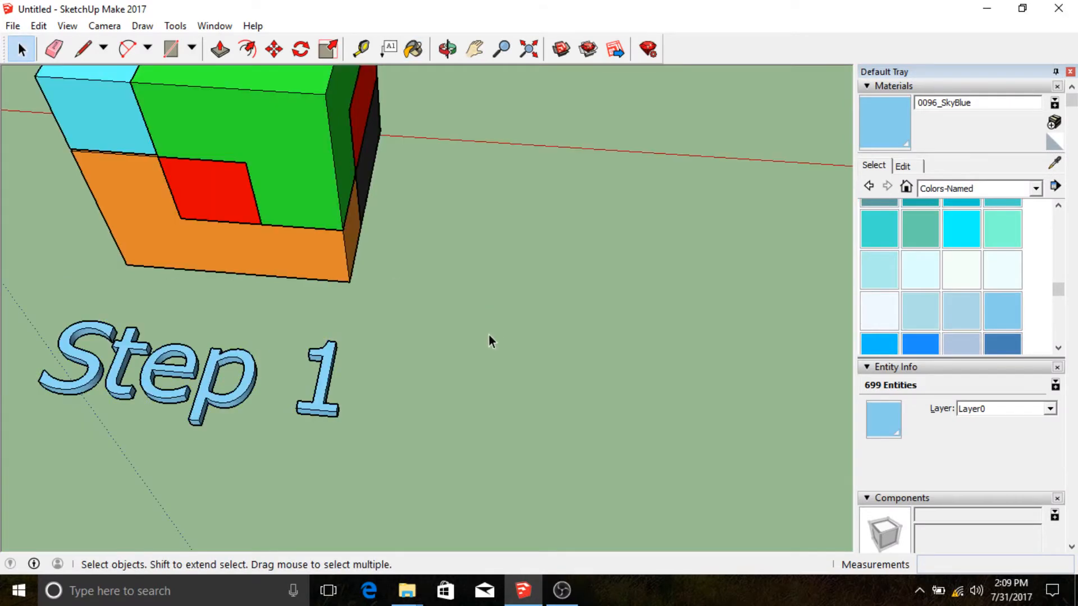
middle_drag(498, 344, 377, 349)
click(372, 349)
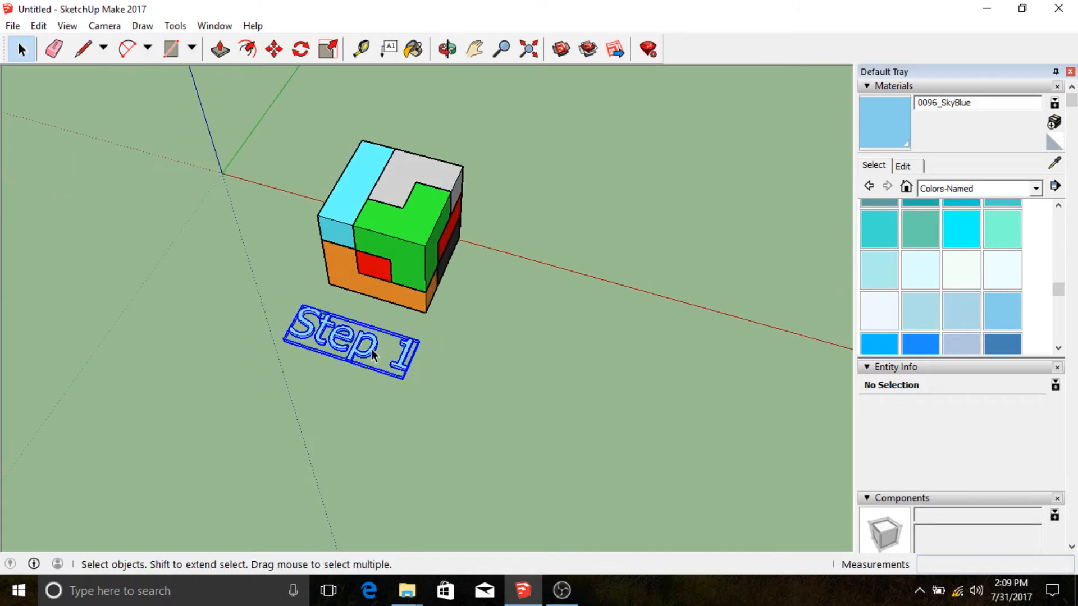
click(328, 48)
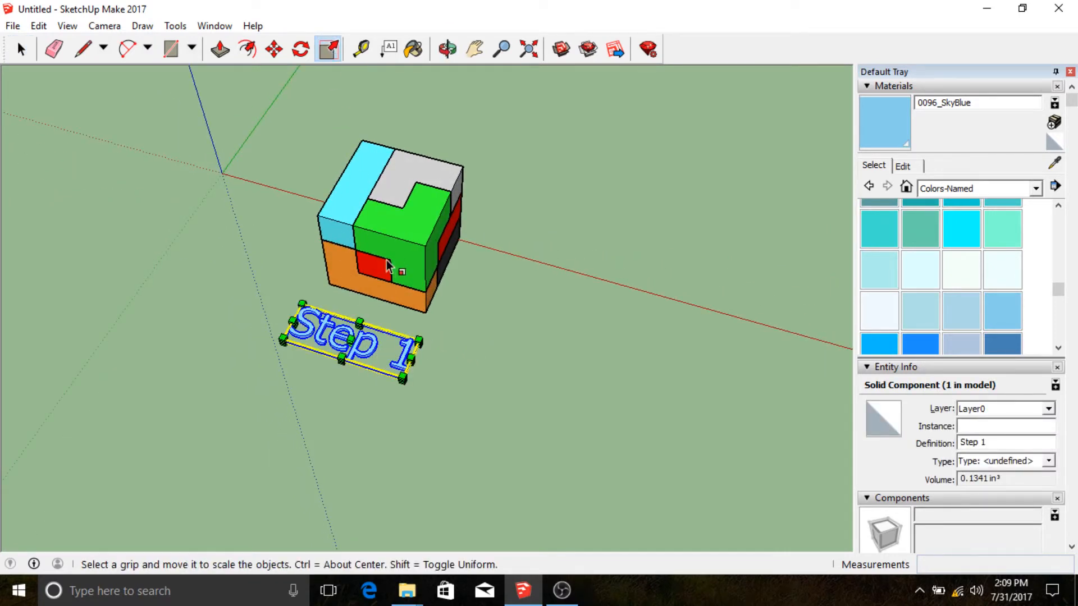
scroll(414, 317, up, 3)
mouse_move(414, 329)
middle_down()
mouse_move(464, 378)
mouse_move(432, 248)
mouse_move(404, 315)
middle_up()
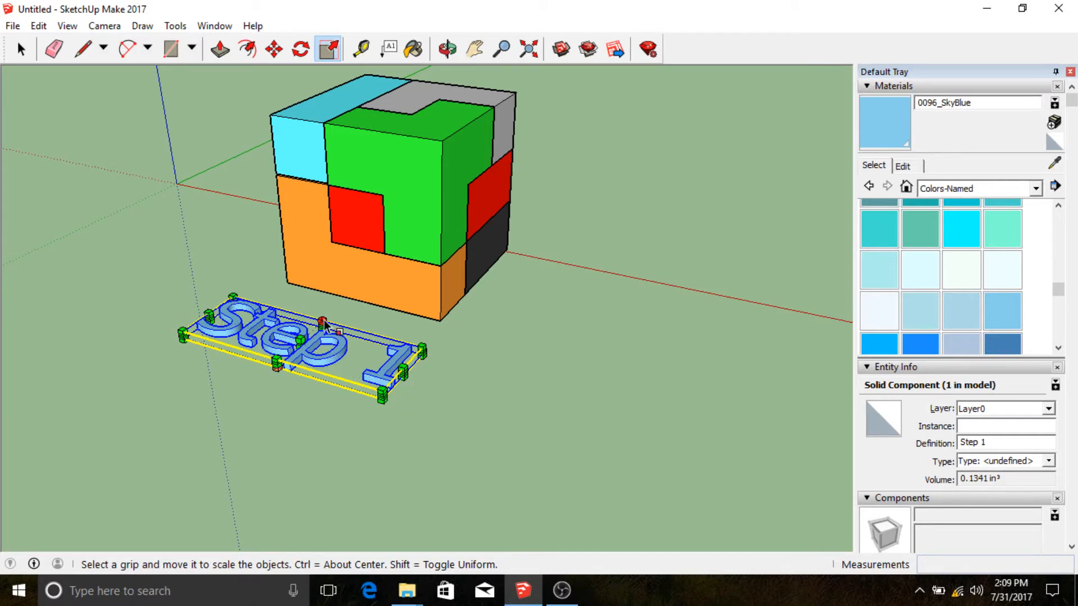
drag(300, 340, 293, 193)
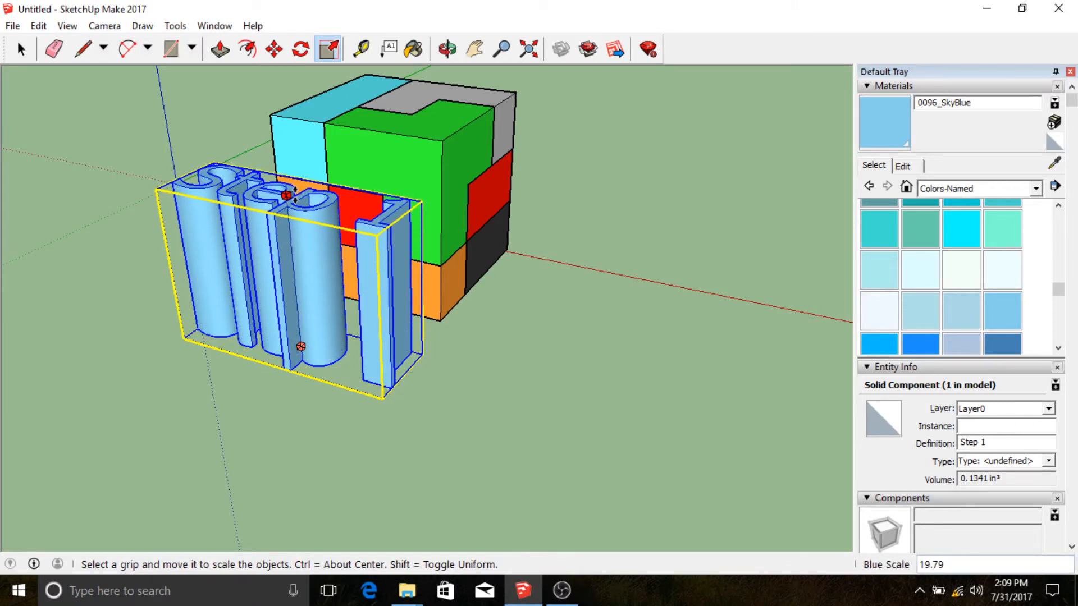
key(Escape)
middle_drag(301, 211, 385, 348)
drag(448, 373, 452, 419)
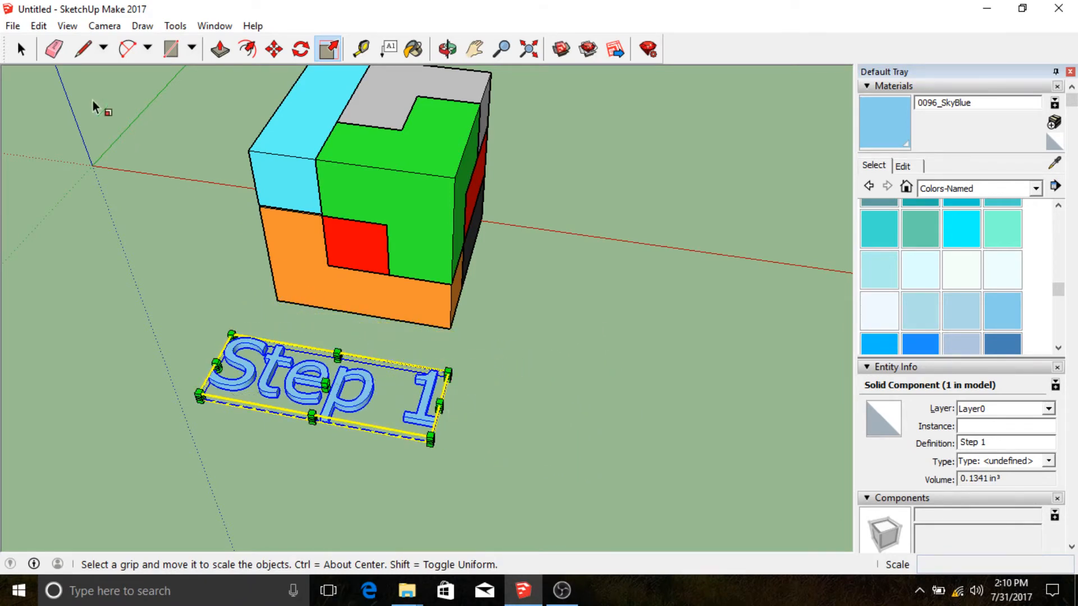
click(22, 49)
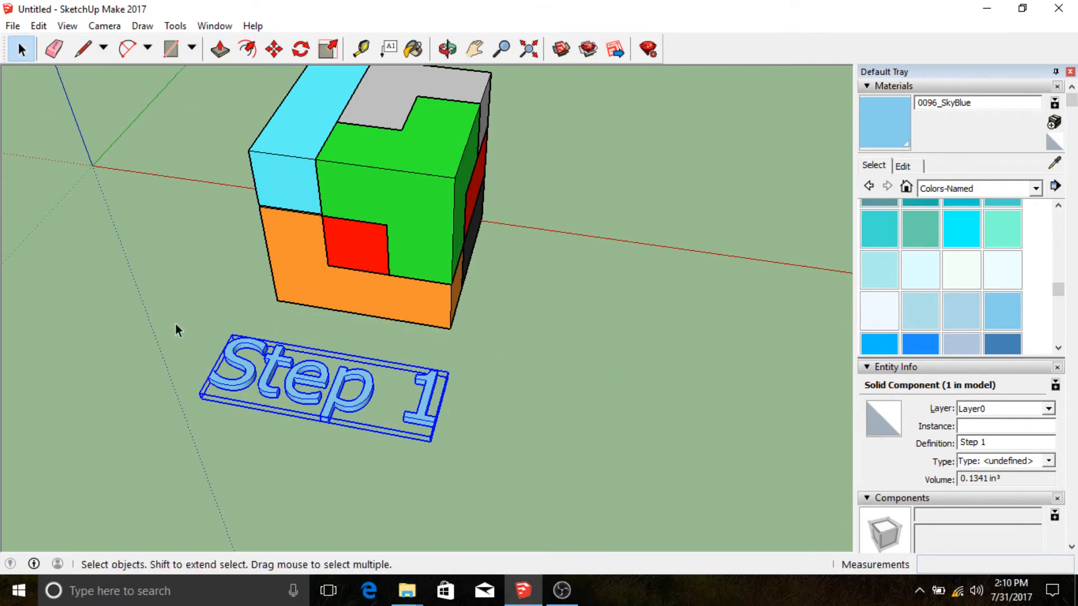
Step: Repaint all the geometry inside the "Step 1" text component with the Default material
double_click(272, 361)
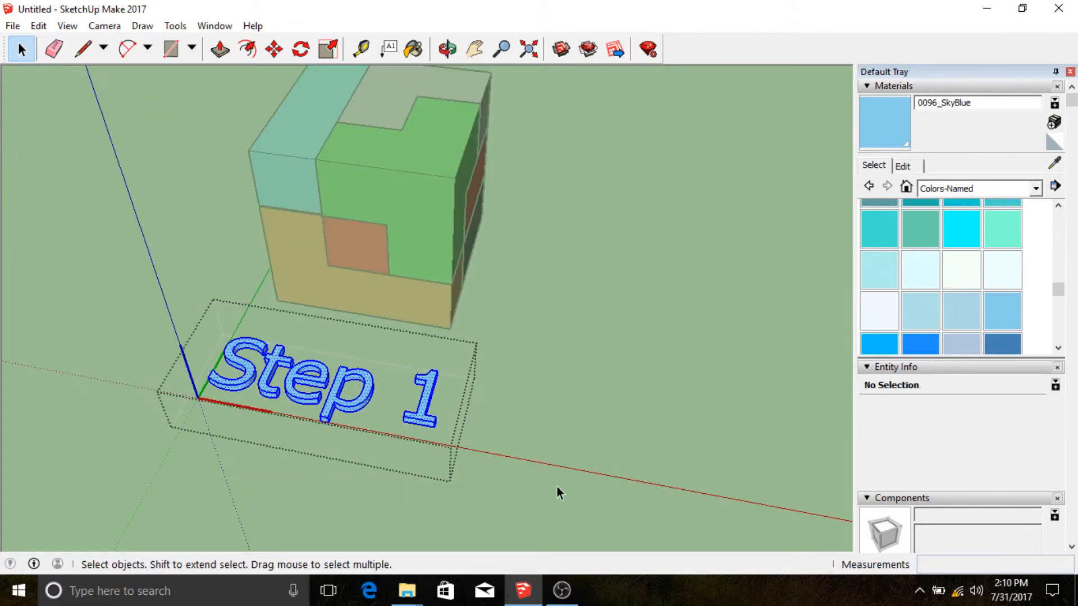
key(ctrl+a)
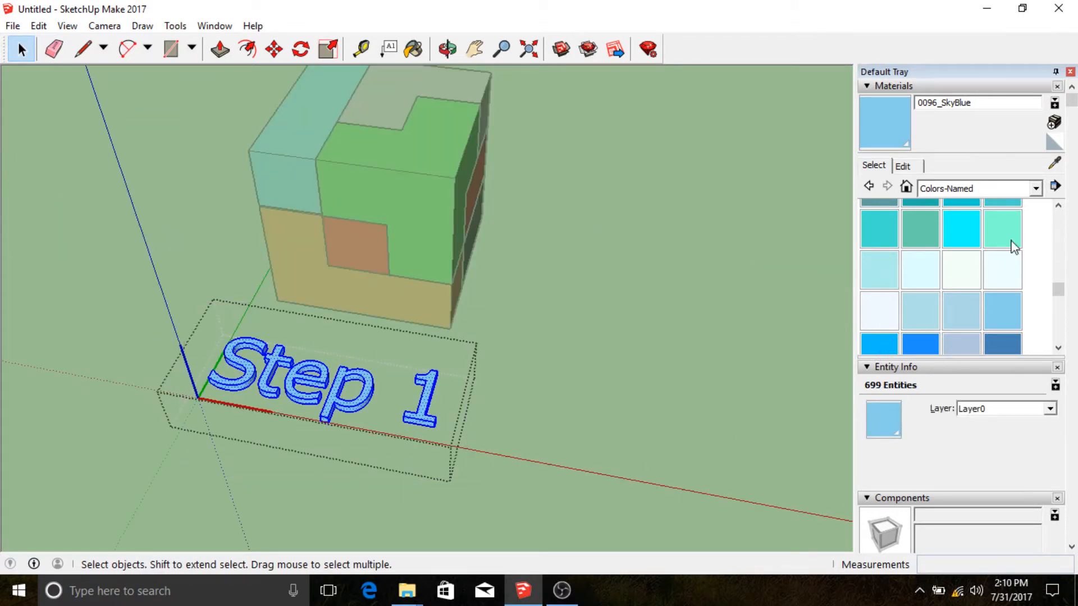
click(1054, 142)
click(431, 388)
click(21, 49)
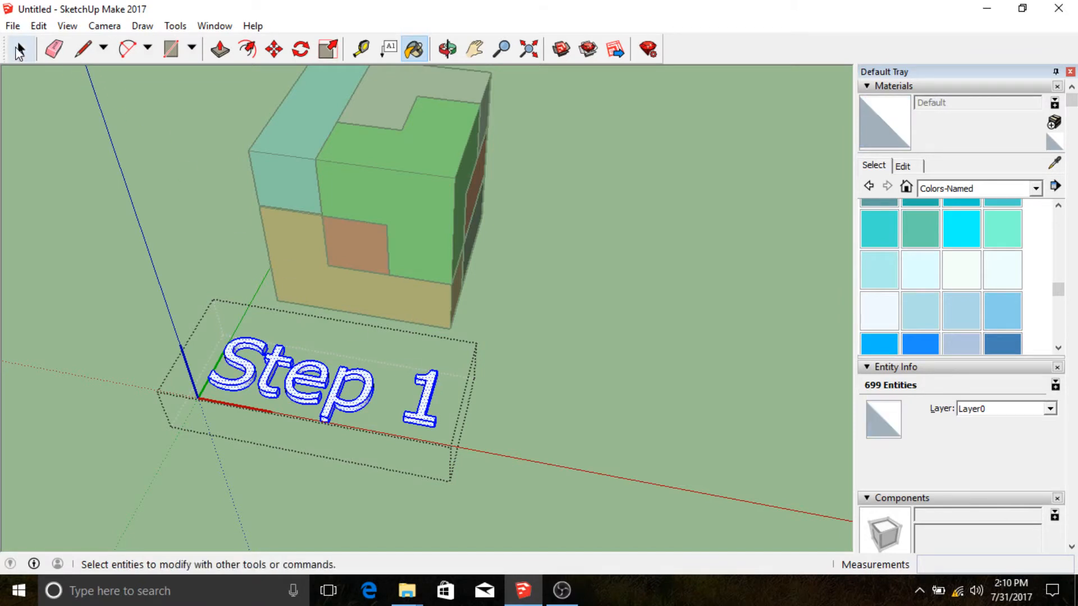
click(82, 222)
click(90, 229)
Step: Move the "Step 1" text about 9' 6" along the red axis, in front of the last, fully separated set of pieces
scroll(505, 370, down, 1)
middle_drag(505, 370, 482, 388)
scroll(332, 367, down, 3)
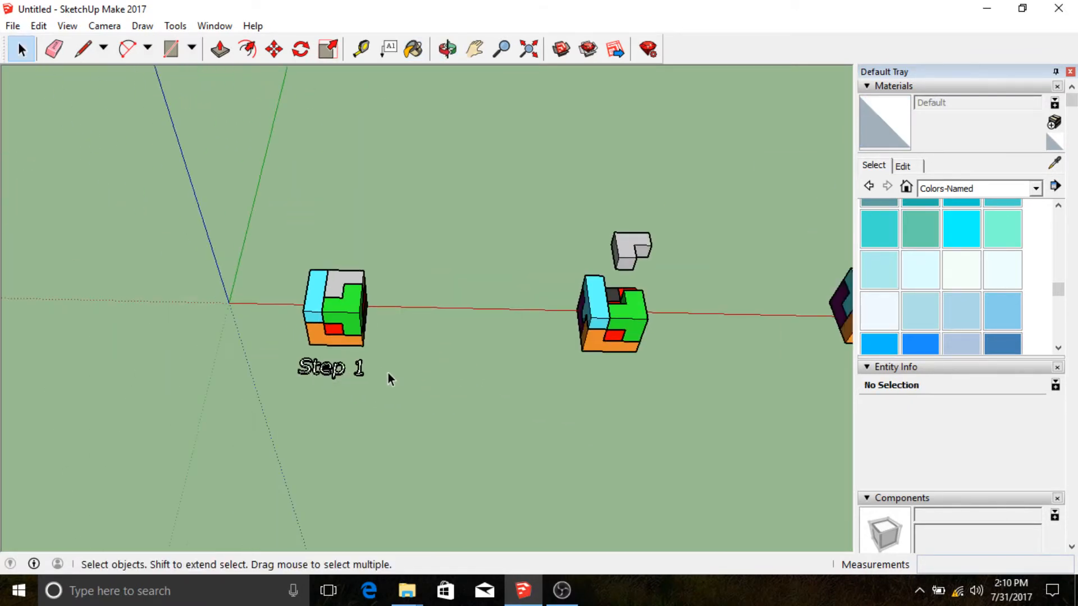
scroll(385, 381, up, 1)
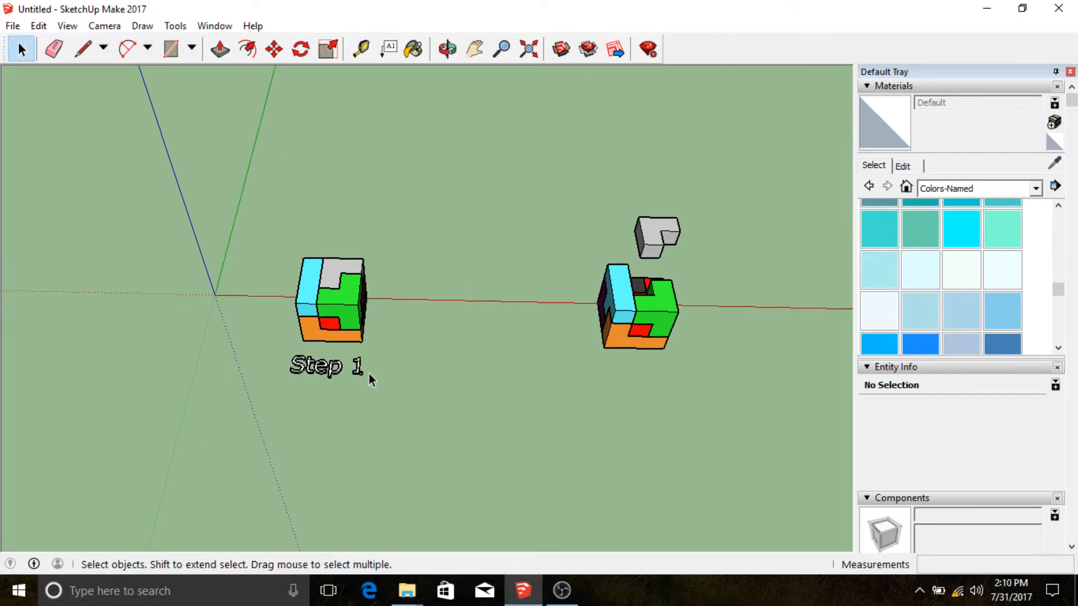
click(363, 370)
scroll(352, 375, down, 3)
shift+middle_drag(438, 394, 136, 370)
key(m)
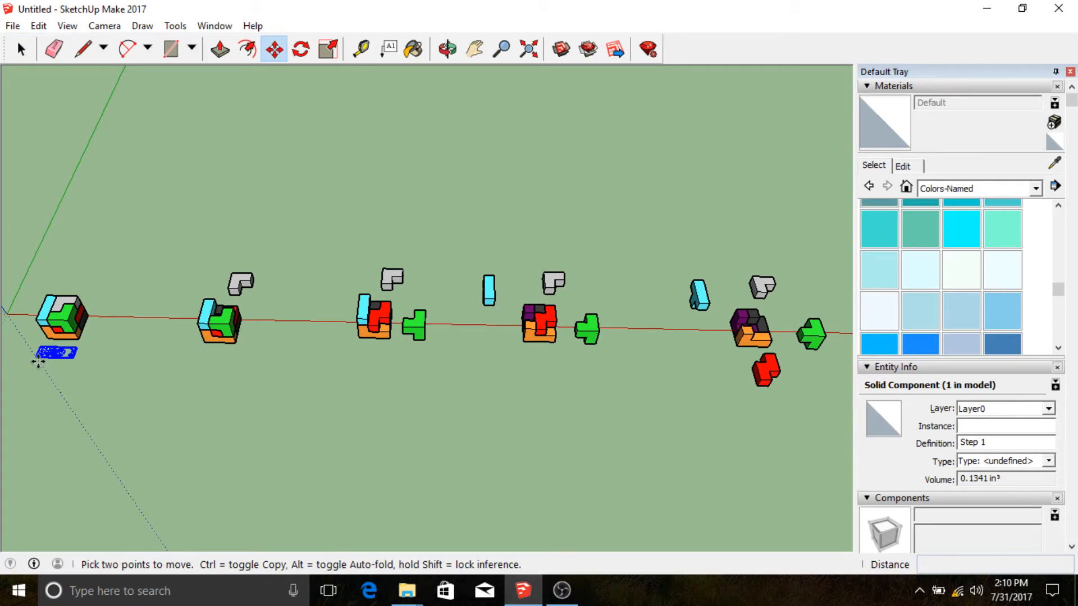
click(38, 362)
shift+middle_drag(714, 440, 53, 385)
scroll(609, 379, up, 3)
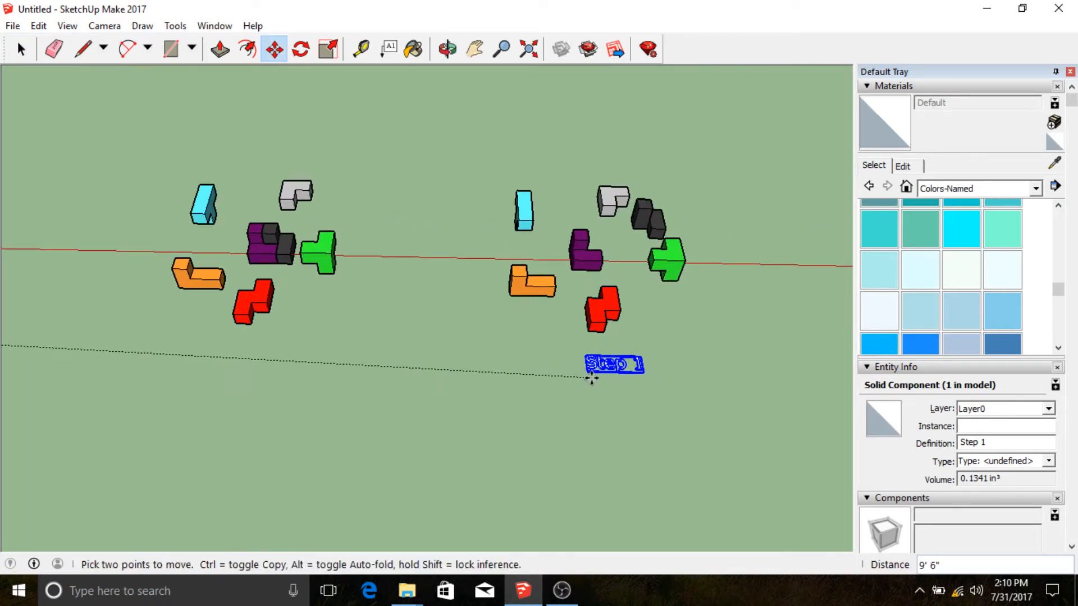
scroll(592, 379, up, 2)
click(584, 380)
Step: Nudge the "Step 1" text by about 1/8" in front of the fully separated pieces
click(21, 50)
click(302, 322)
middle_drag(427, 388, 524, 423)
click(525, 425)
key(m)
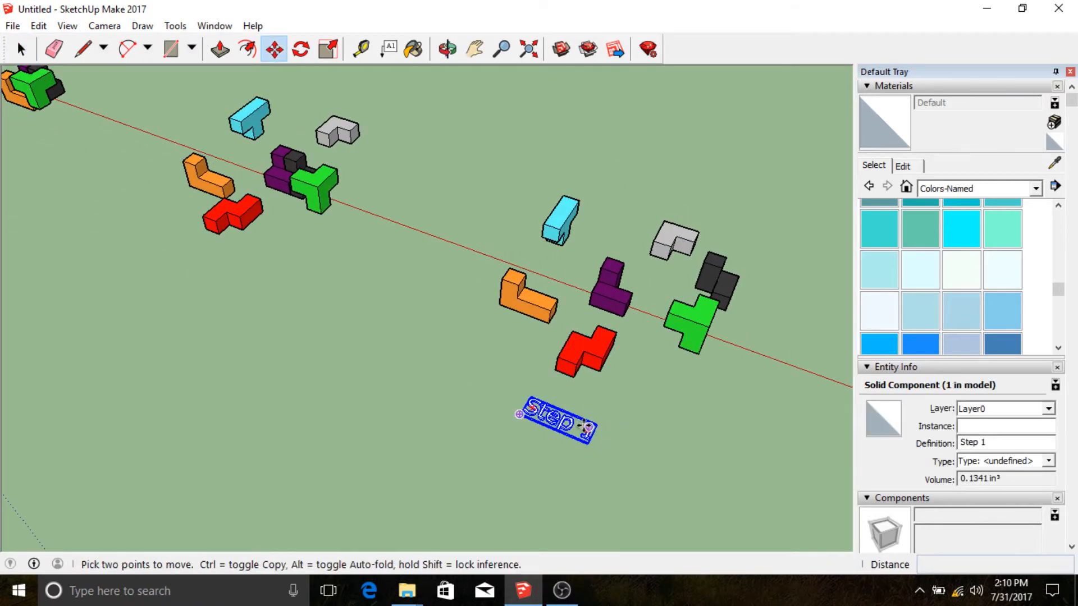
click(589, 427)
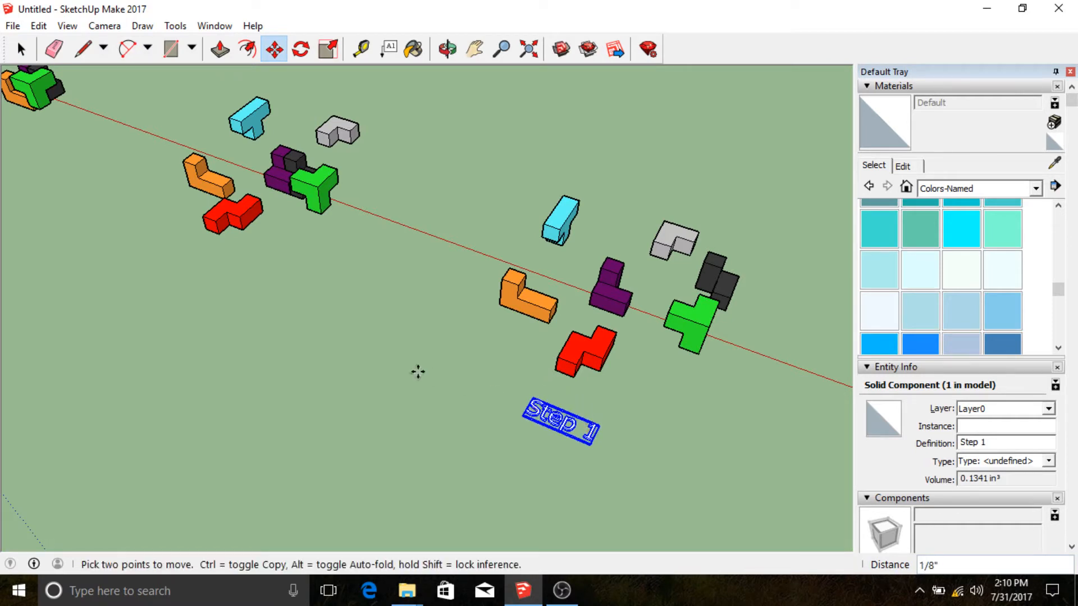
Step: Place the 3D text "Step 2", 1" high with 1/8" extrusion, in front of the set with the purple and black pieces joined
key(ctrl+t)
click(174, 26)
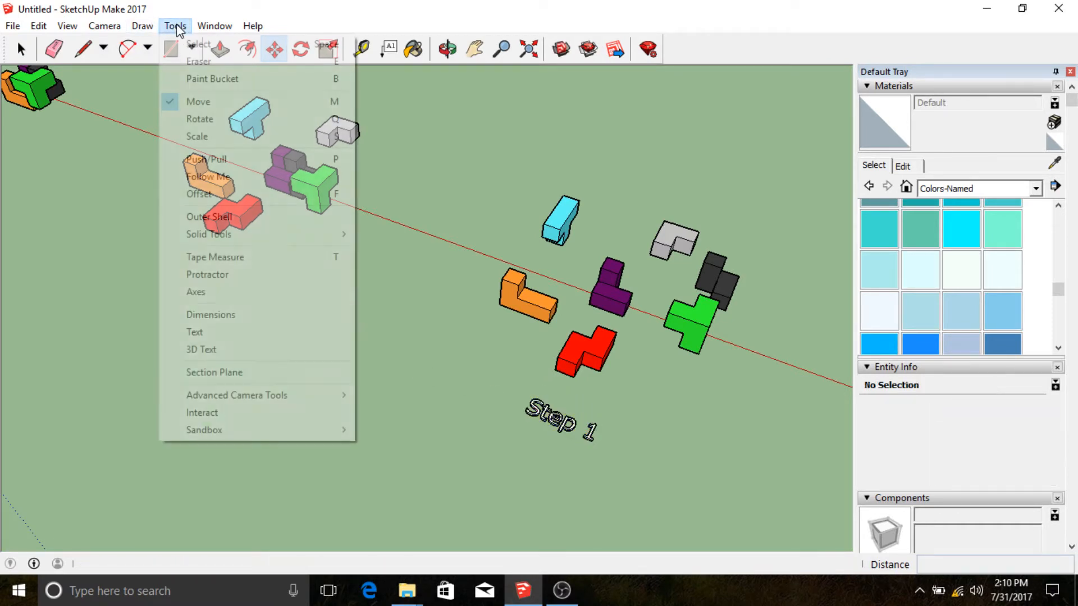
click(201, 350)
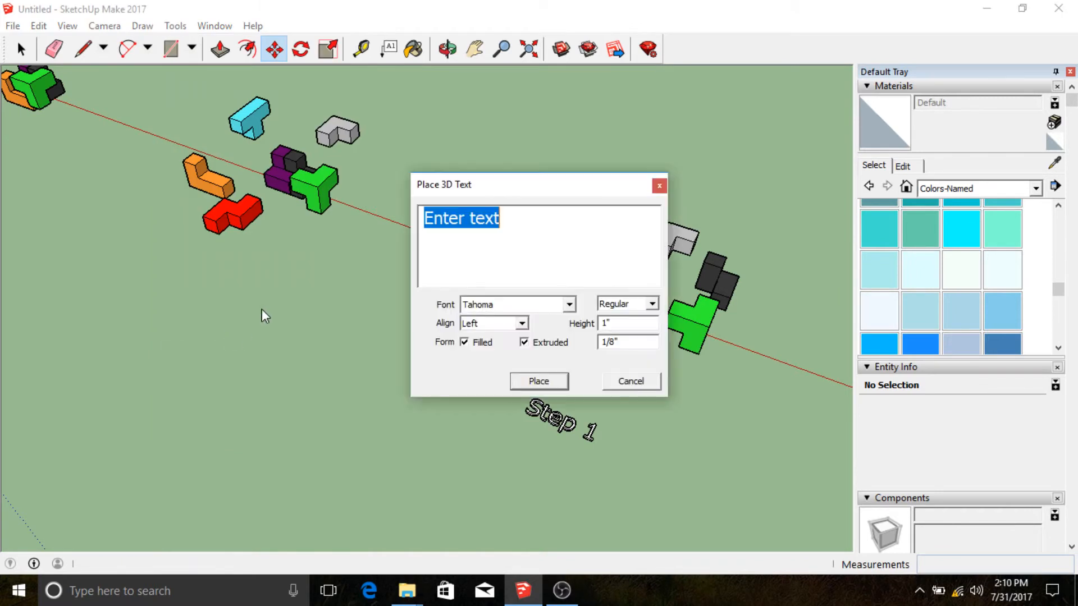
text(Step 2)
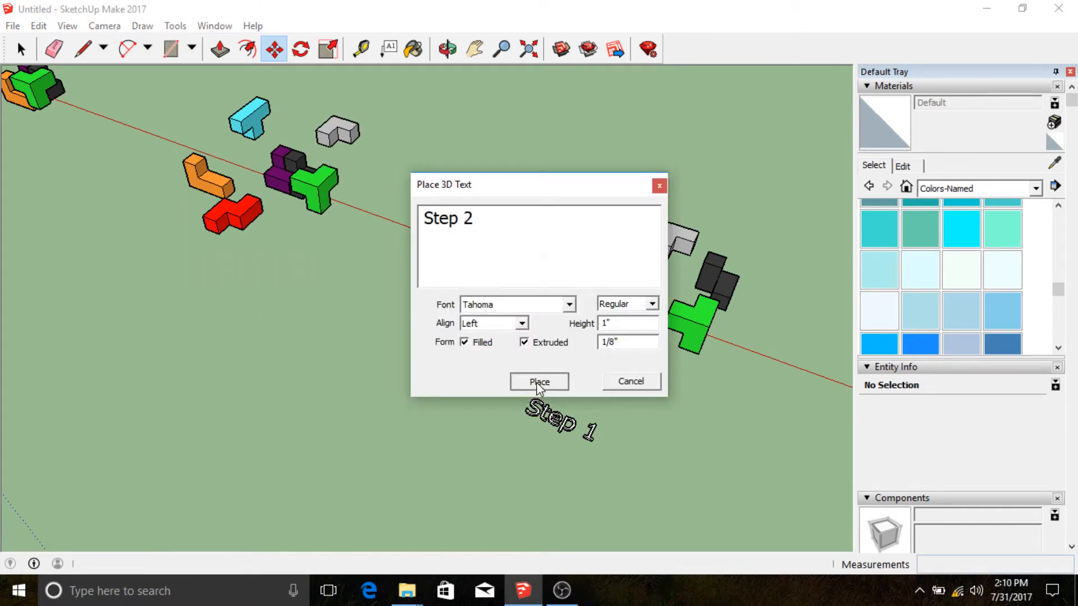
click(538, 381)
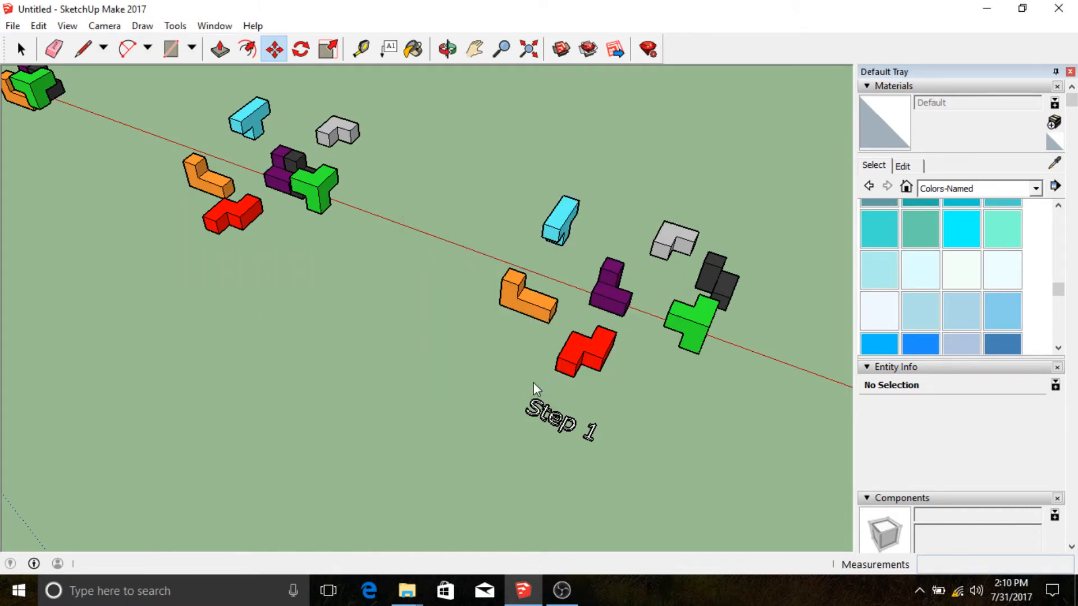
click(172, 269)
middle_drag(166, 310, 527, 411)
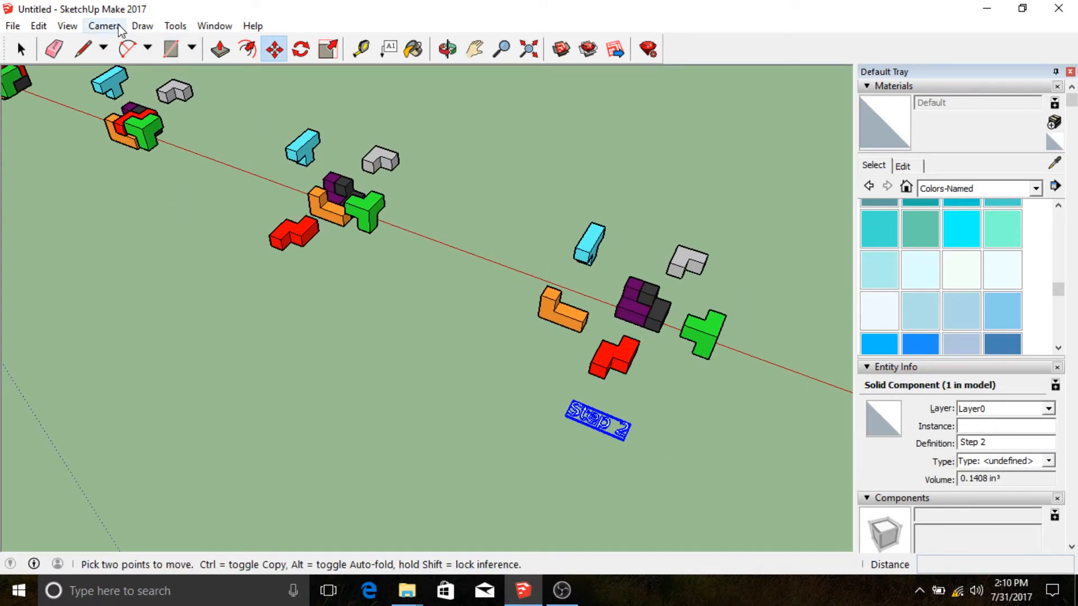
Step: Start another 3D text label for the next assembly stage
click(175, 26)
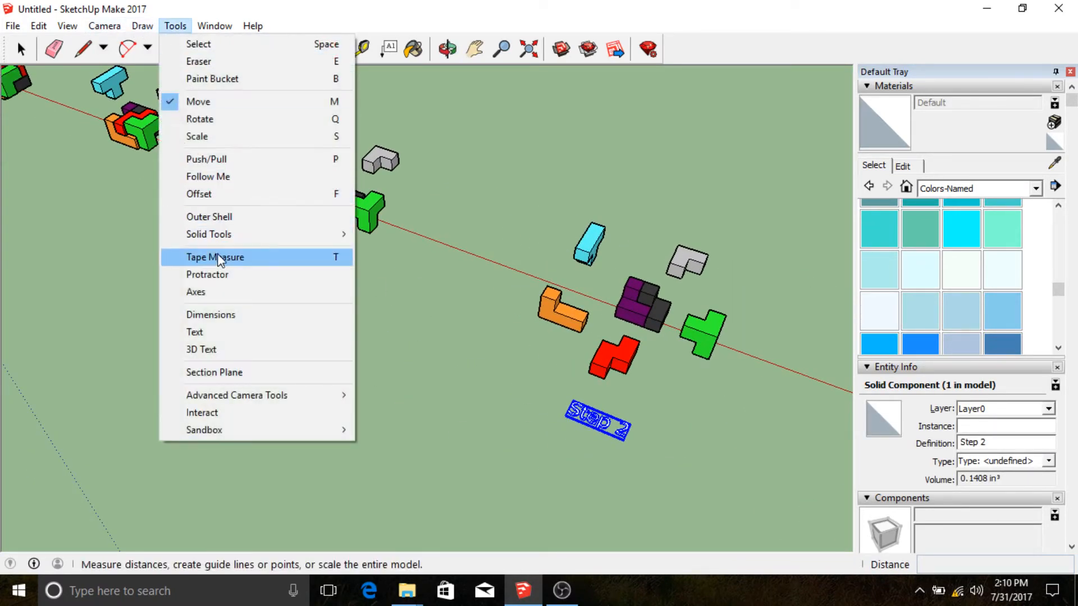
click(208, 349)
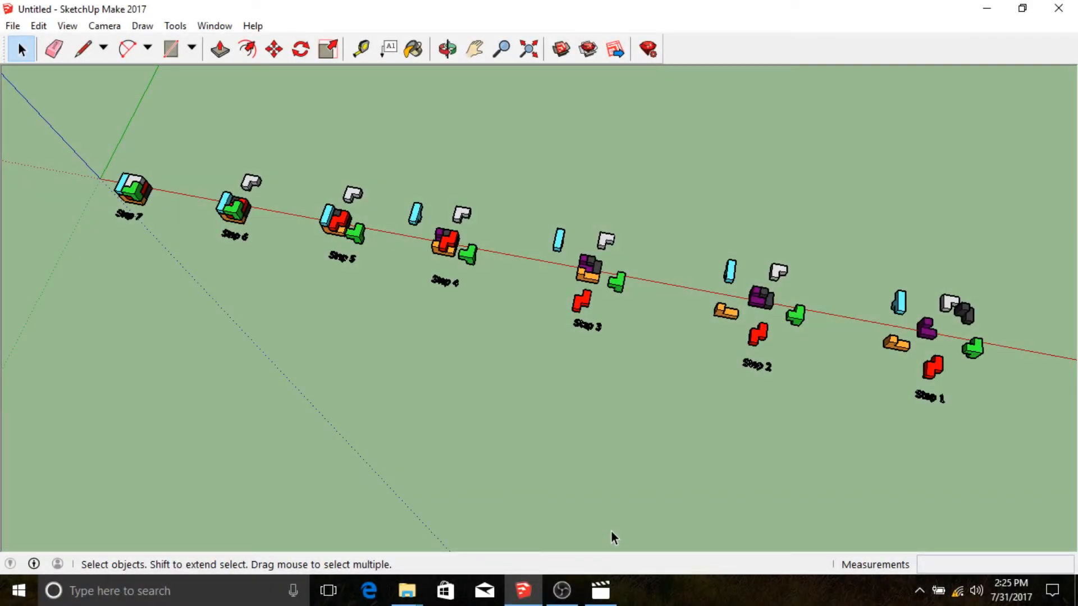
middle_drag(702, 428, 750, 423)
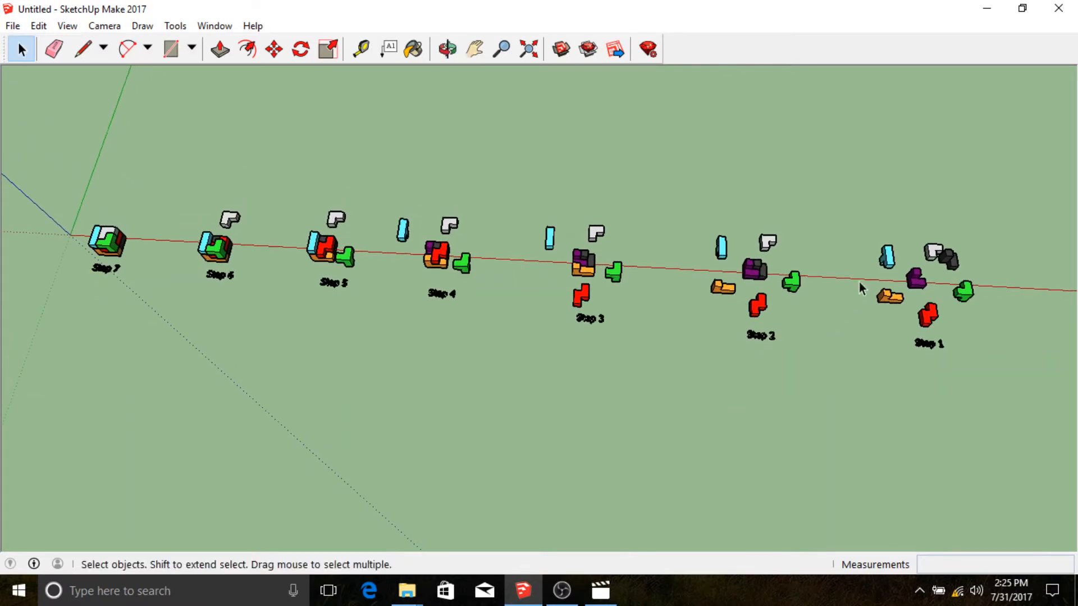
Step: Move the "Step 1" set with its label in front of the "Step 7" cube to start a second row
drag(854, 208, 997, 390)
scroll(954, 351, up, 5)
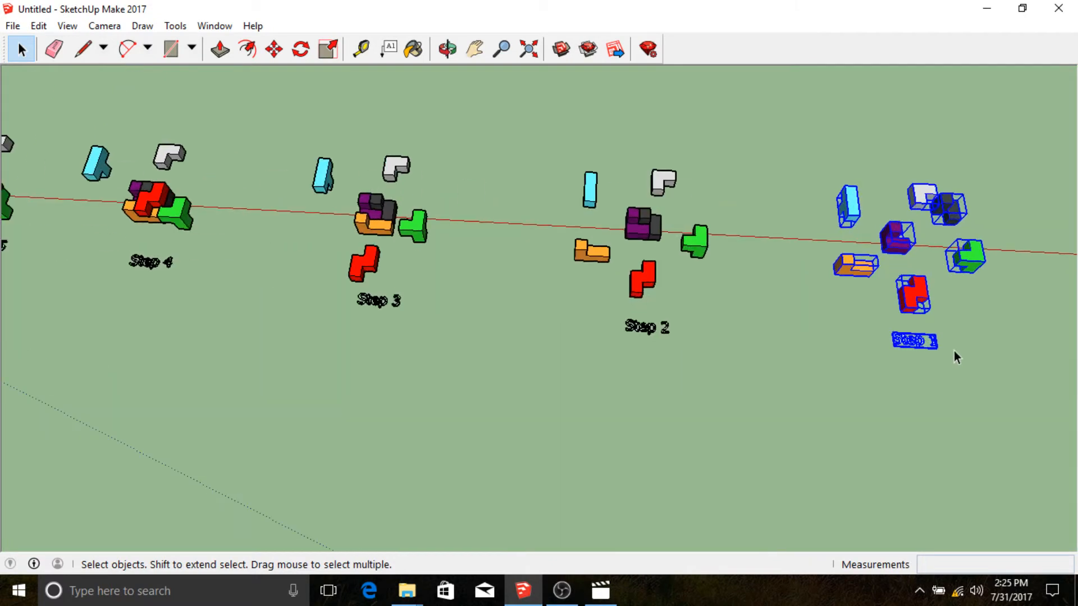
scroll(960, 340, down, 5)
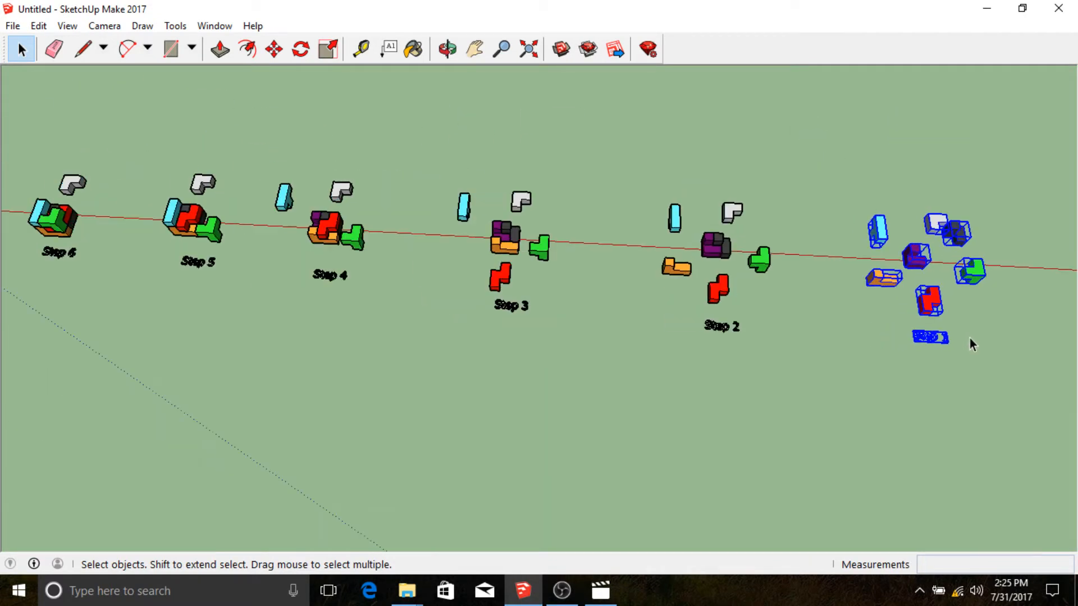
click(274, 49)
click(970, 218)
middle_drag(750, 344, 705, 305)
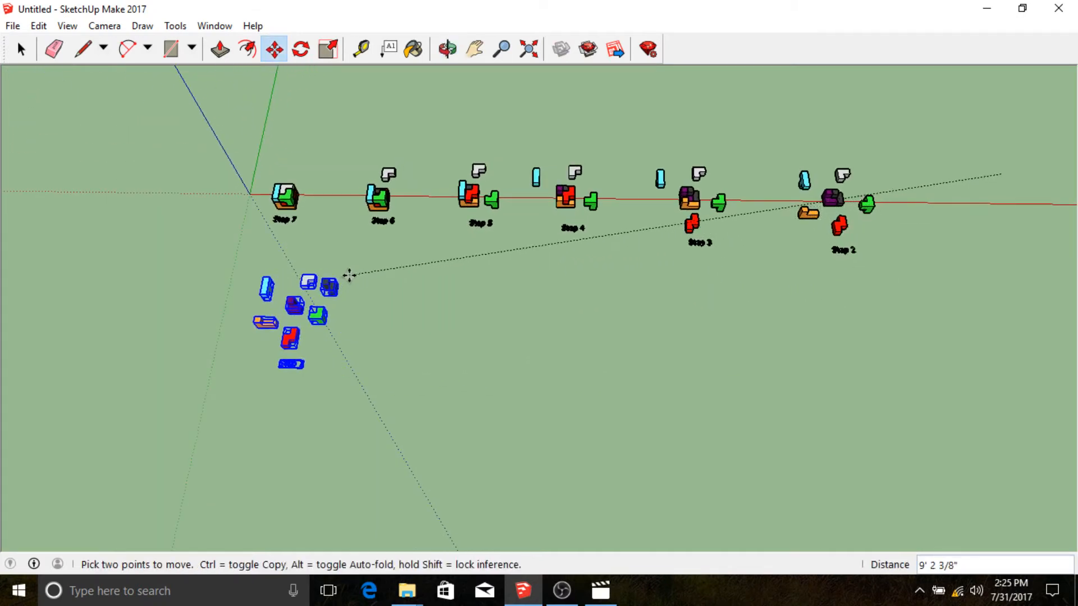
click(313, 280)
scroll(313, 281, up, 2)
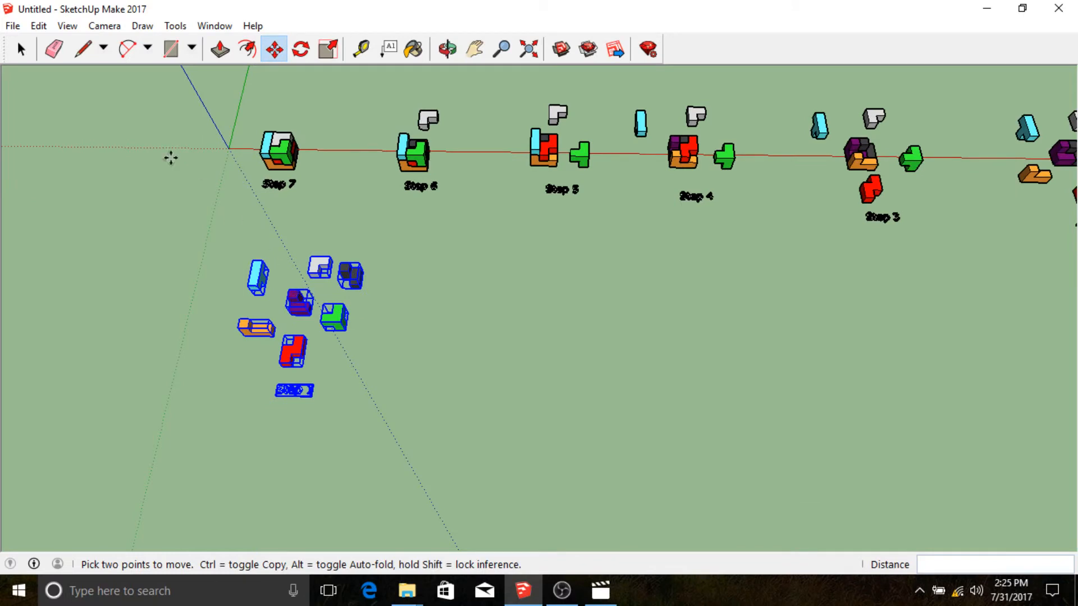
Step: Move the "Step 2" set with its label about 5' 7 13/16" to stand beside the "Step 1" set in the new row
click(22, 50)
middle_drag(537, 314, 370, 357)
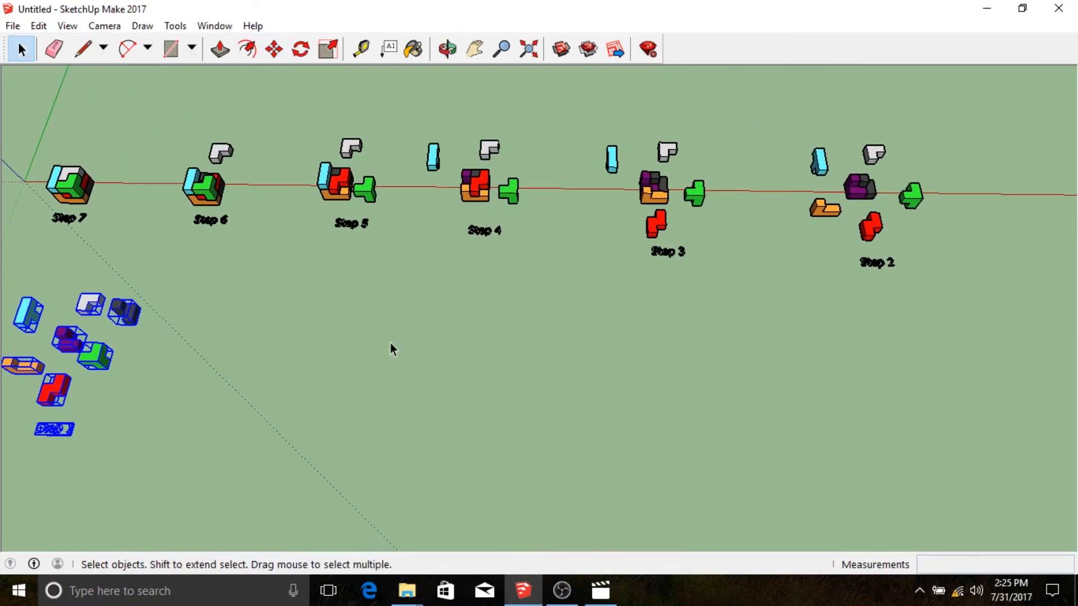
drag(777, 114, 959, 298)
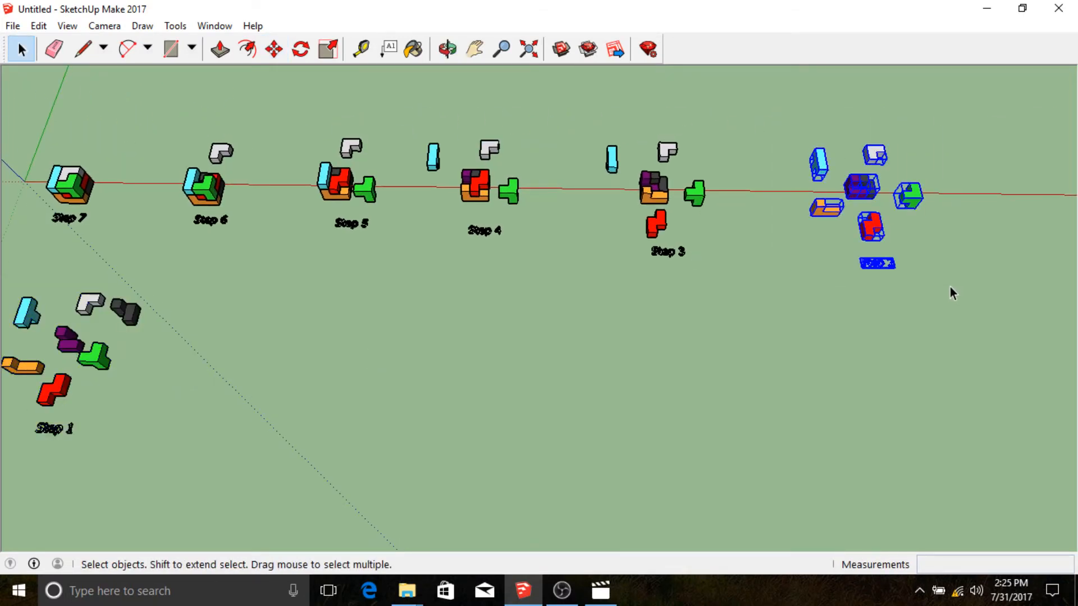
key(m)
click(952, 239)
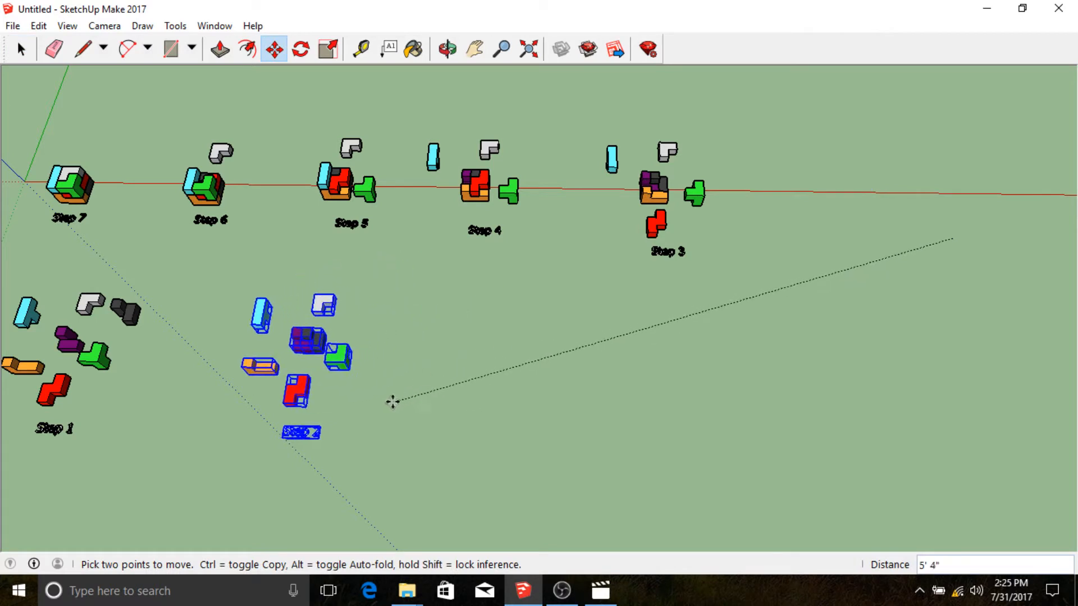
click(356, 401)
Step: Move the "Step 3" set with its label about 2' 5 7/8" to stand beside the "Step 2" set
click(23, 49)
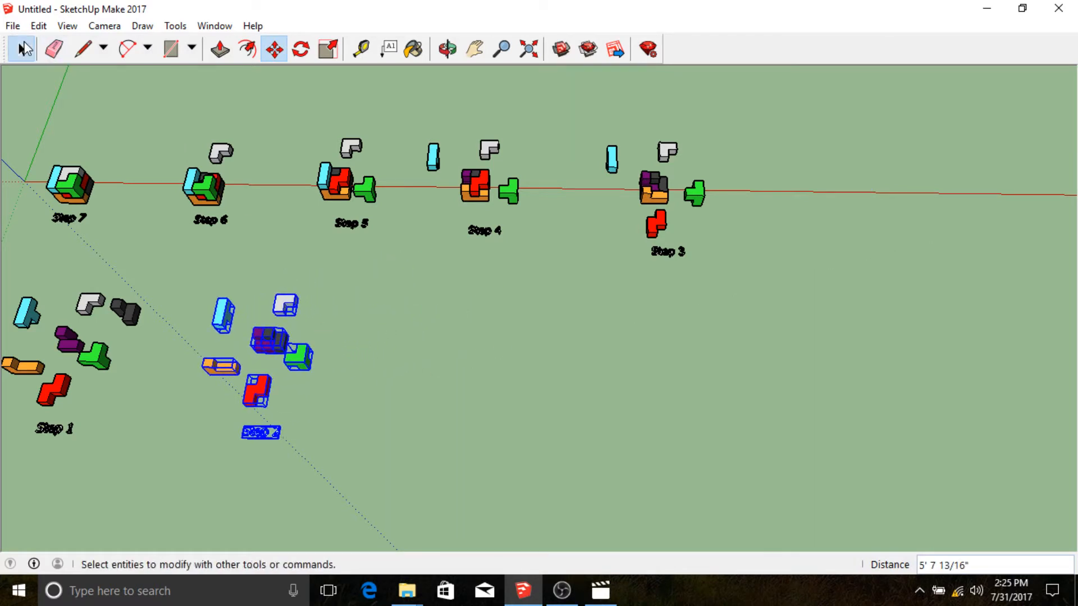
drag(584, 129, 759, 286)
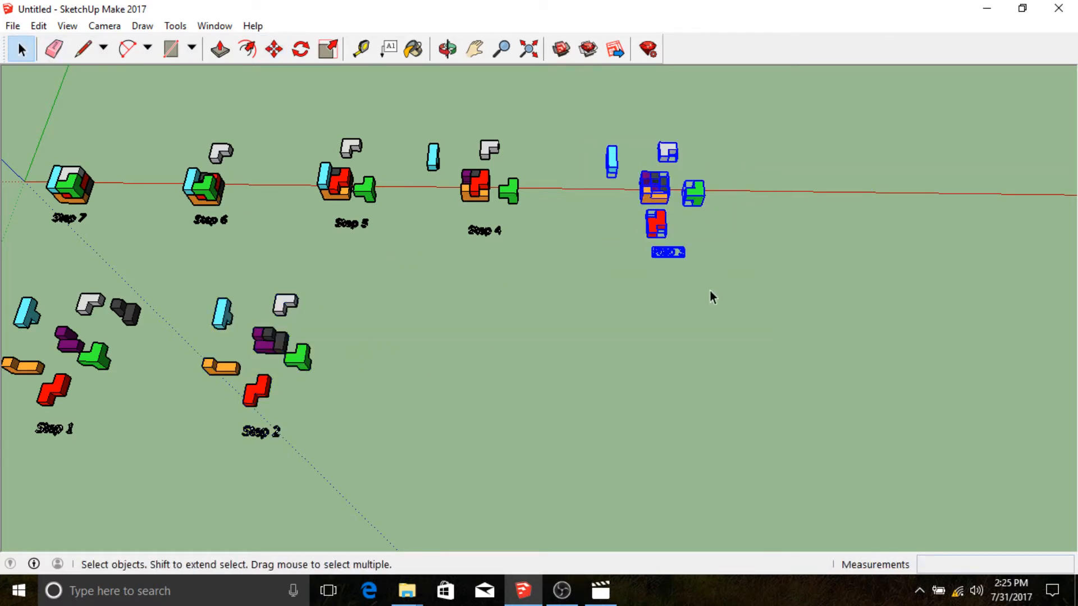
key(m)
click(705, 253)
click(500, 421)
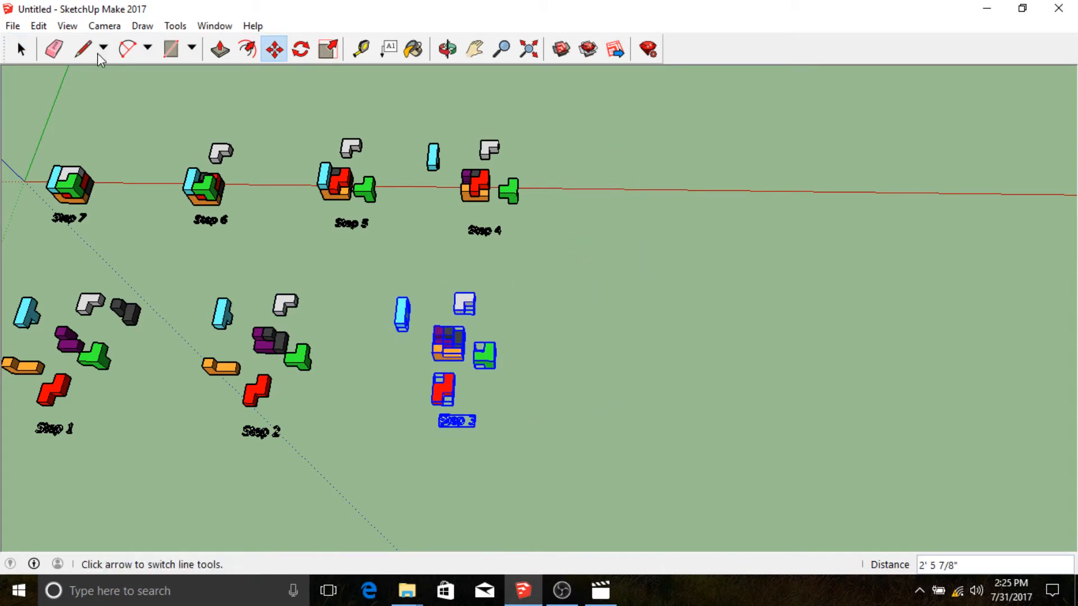
Step: Move the "Step 4" set with its label about 4' 9 1/8" in front of the "Step 1" set to start another row
click(22, 49)
drag(409, 112, 578, 259)
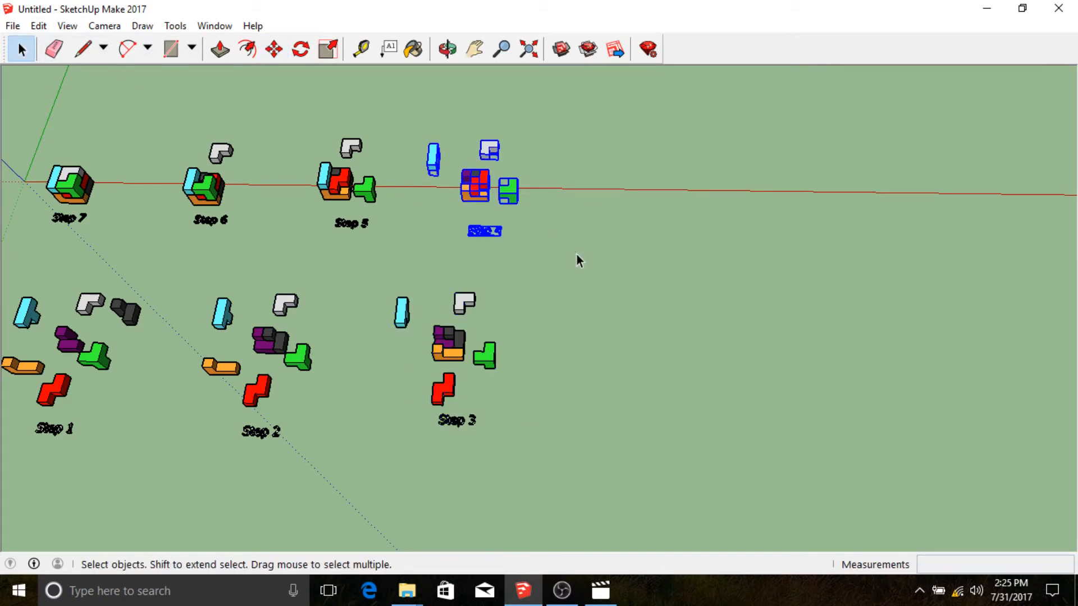
key(m)
click(571, 241)
scroll(558, 219, down, 3)
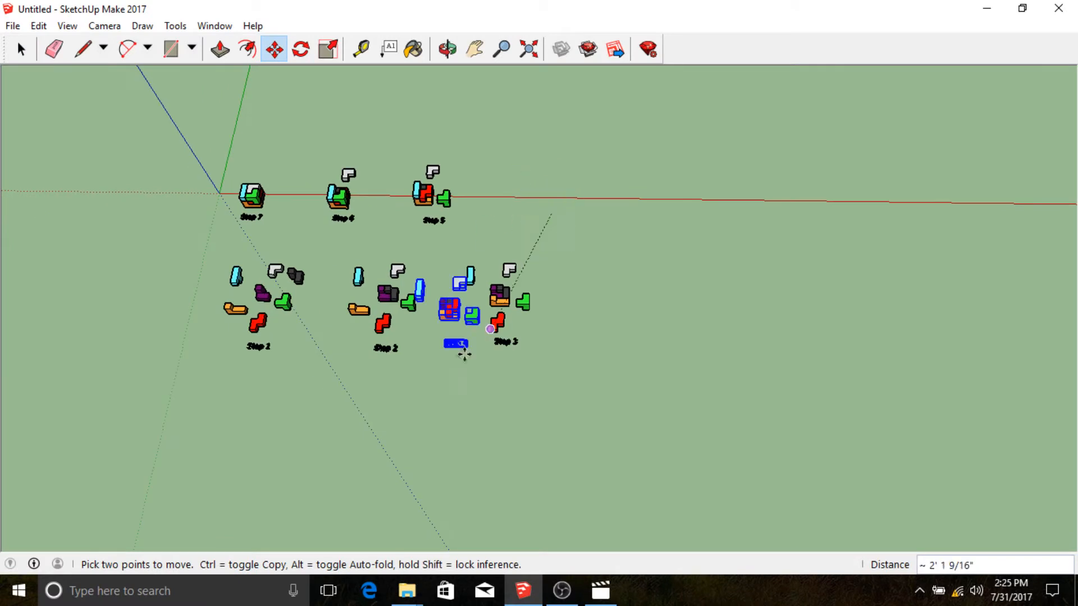
click(286, 429)
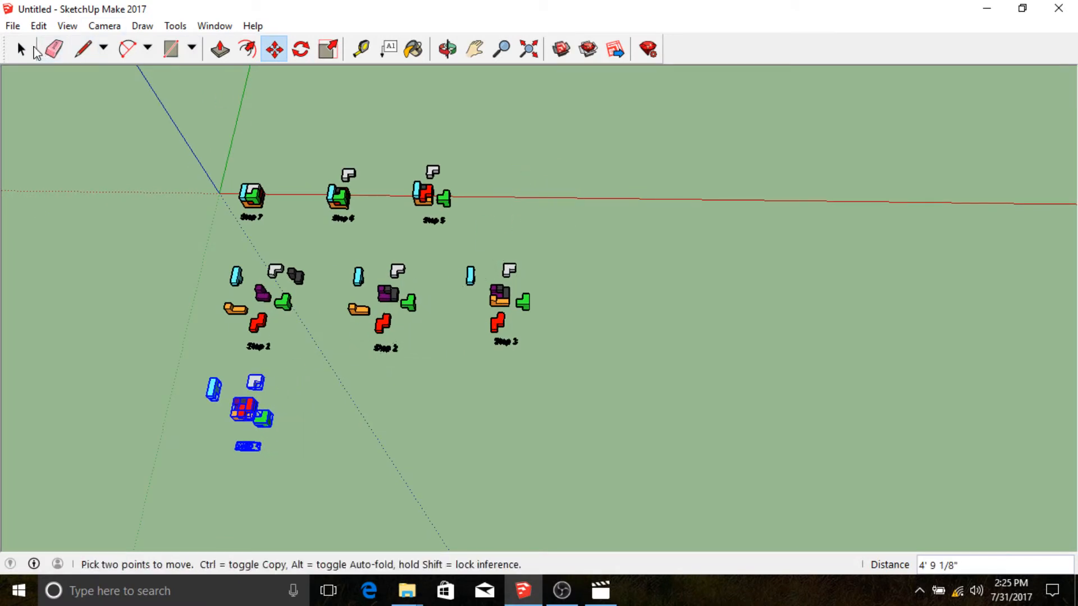
Step: Move the "Step 5" set with its label beside the "Step 4" set in the front row
click(21, 49)
drag(374, 126, 489, 244)
key(m)
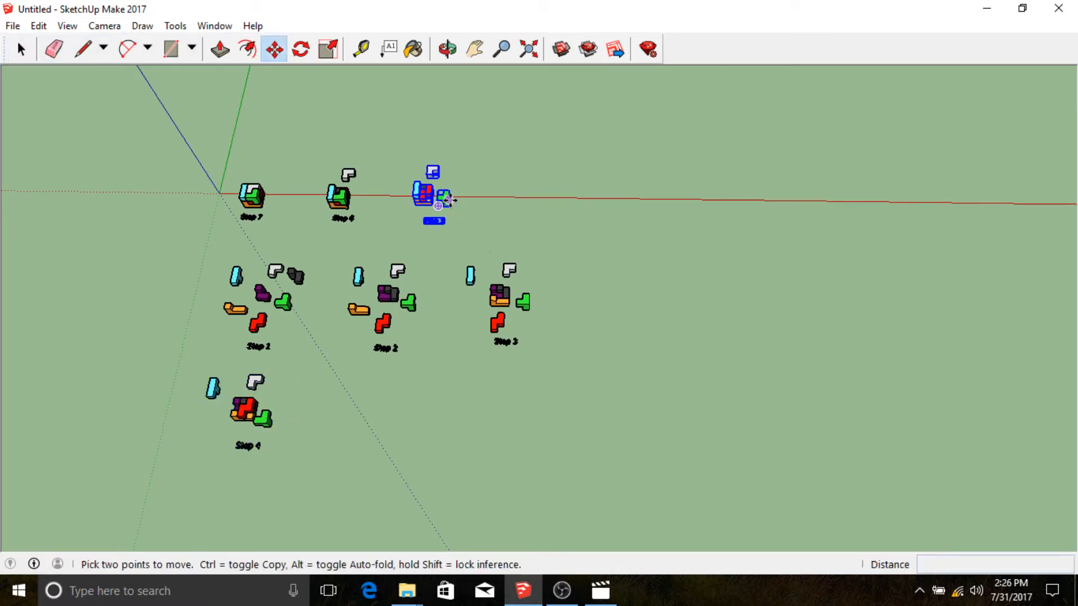
click(440, 197)
click(359, 438)
Step: Move the "Step 6" set with its label about 3' 7 1/2" to stand beside the "Step 5" set
click(28, 49)
click(342, 197)
key(m)
click(366, 199)
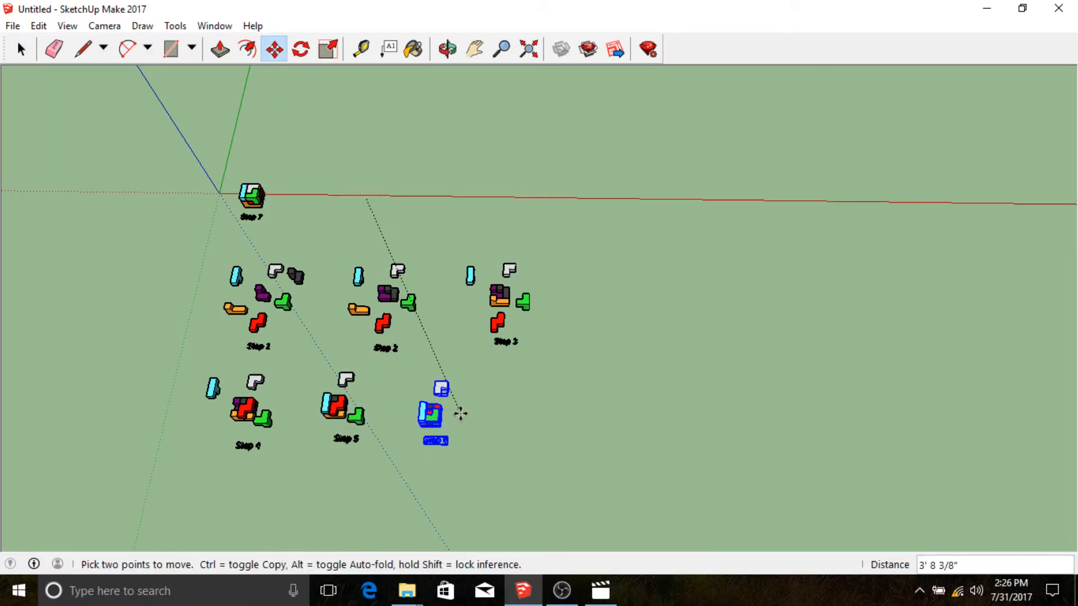
click(455, 410)
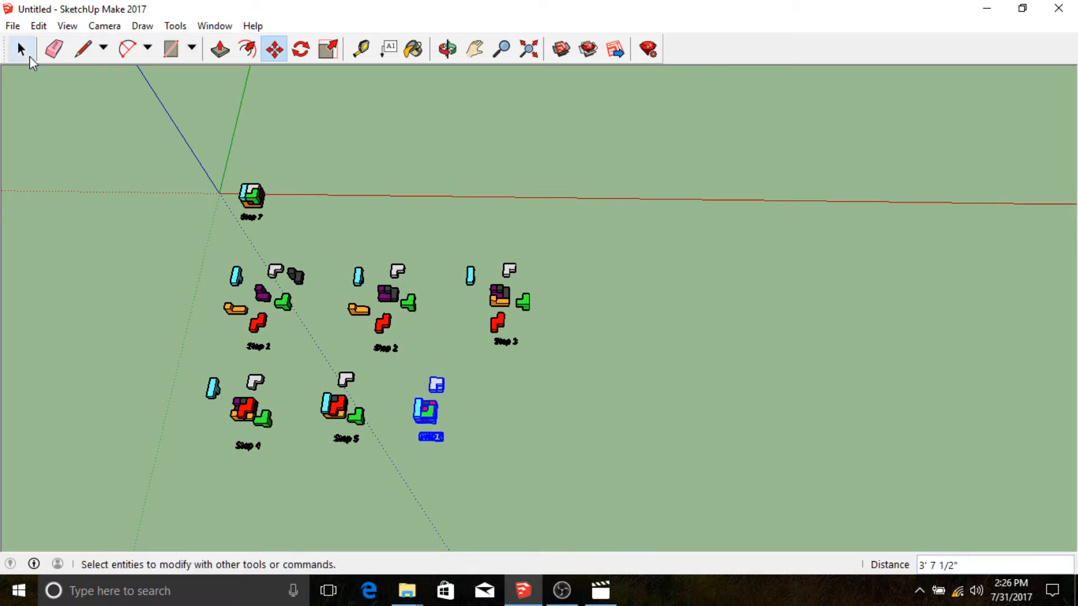
Step: Move the "Step 7" cube with its label about 4' 11 1/2" to the end of the front row, beside "Step 6"
click(21, 49)
drag(233, 150, 297, 235)
key(m)
click(261, 193)
click(527, 392)
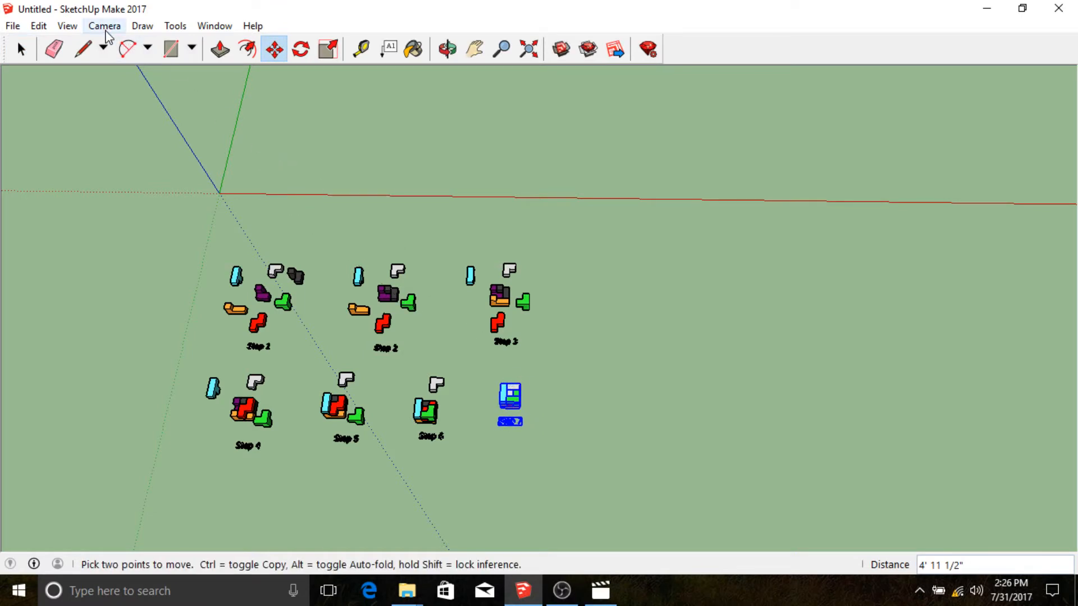
Step: Show the model in the standard Top view, fit all seven stages in view, and clear the selection
click(104, 26)
mouse_move(144, 79)
click(326, 85)
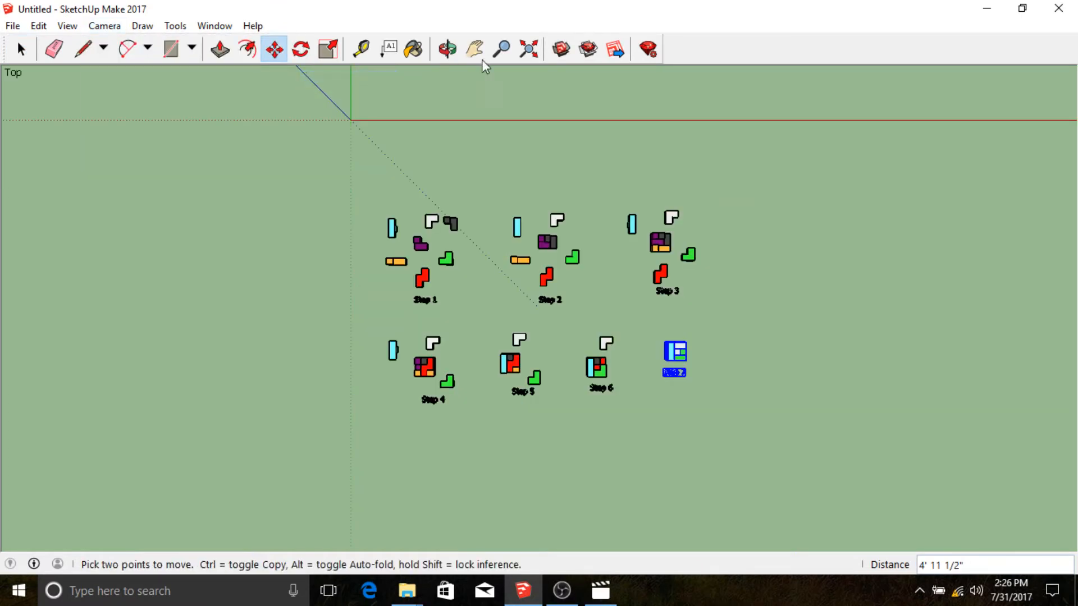
click(528, 48)
key(space)
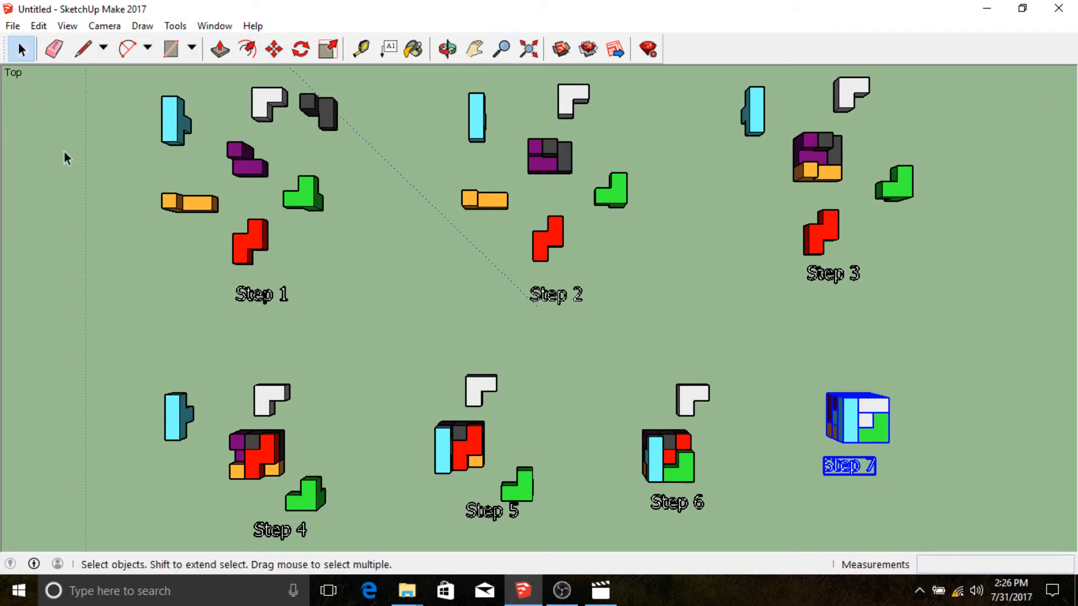
click(76, 180)
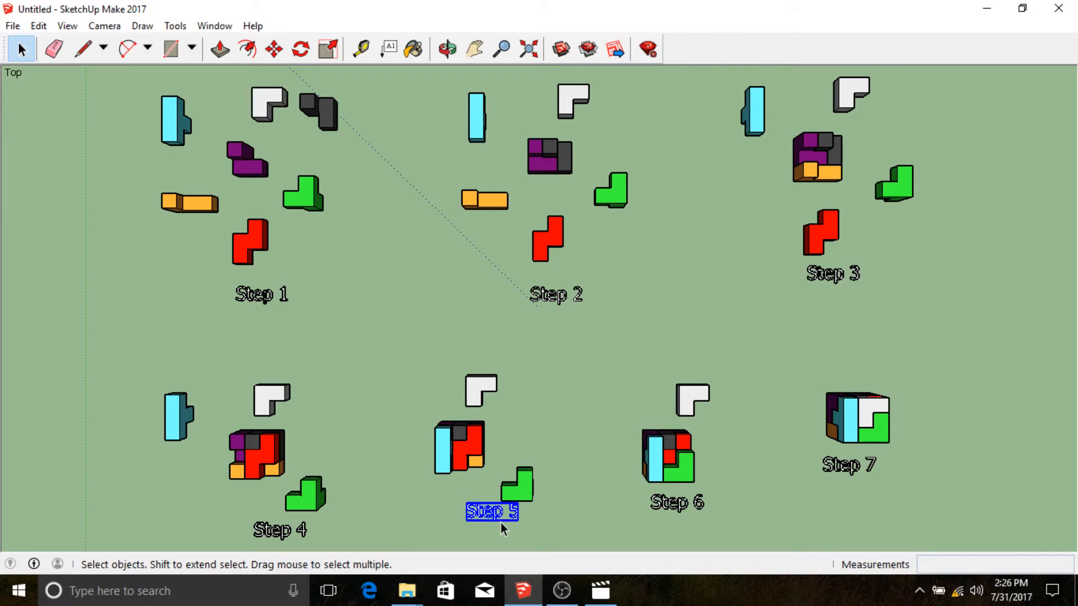
Step: Nudge the "Step 5" text slightly away from the green piece above it
key(m)
scroll(514, 523, up, 3)
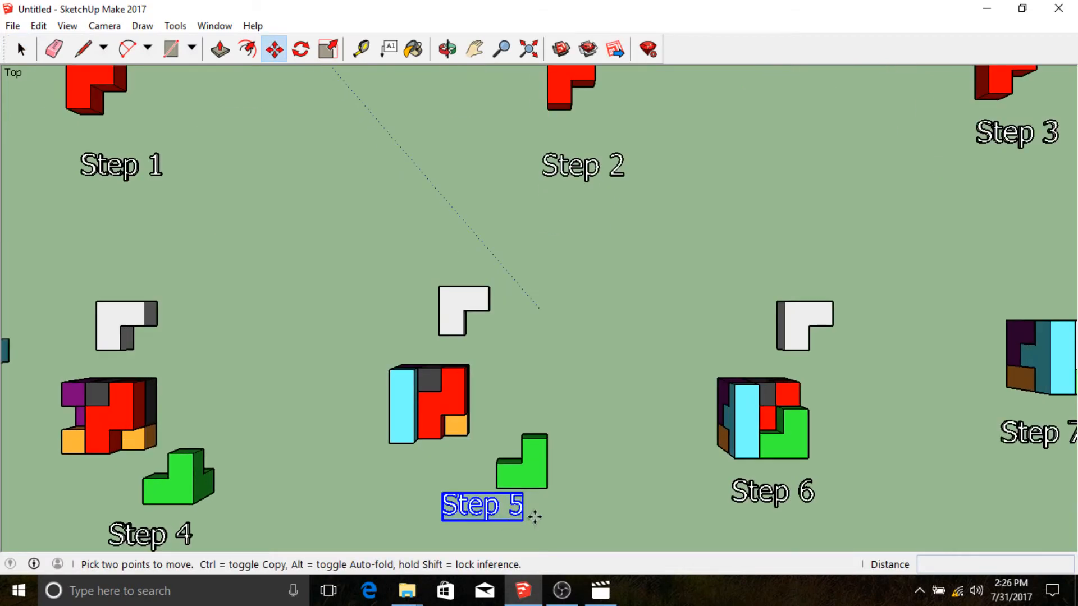
scroll(491, 491, down, 2)
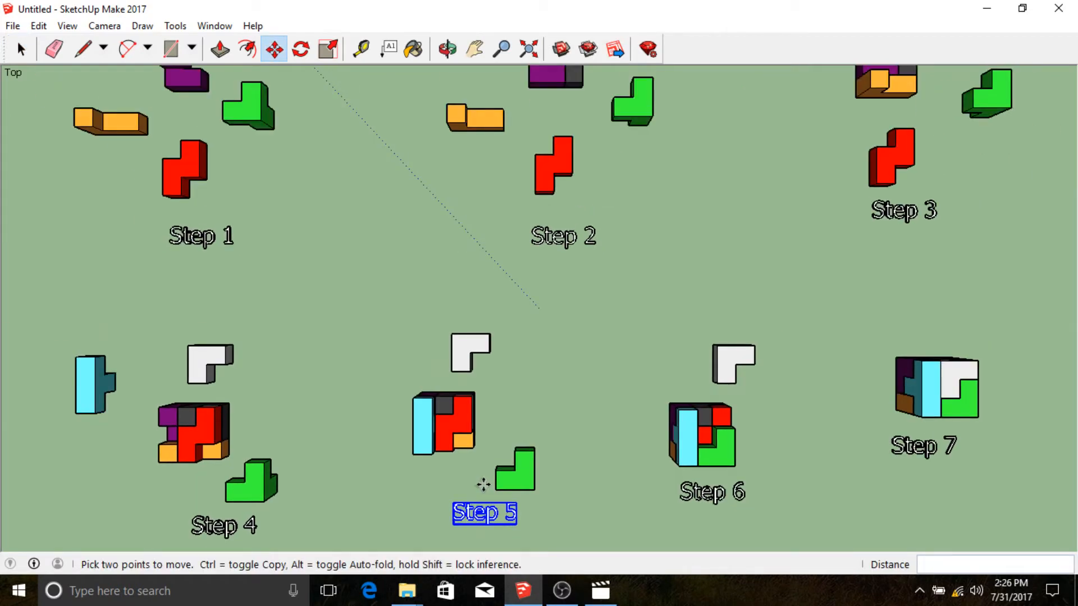
Step: Move the "Step 3" text about 1 5/16" farther from the red piece above it
click(21, 49)
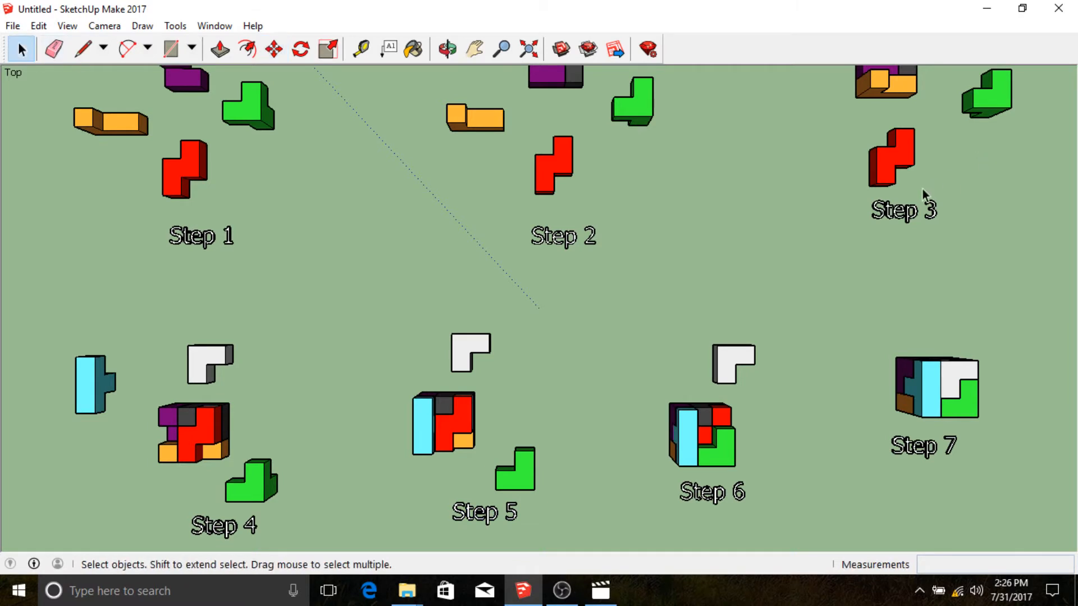
click(910, 219)
key(m)
click(955, 188)
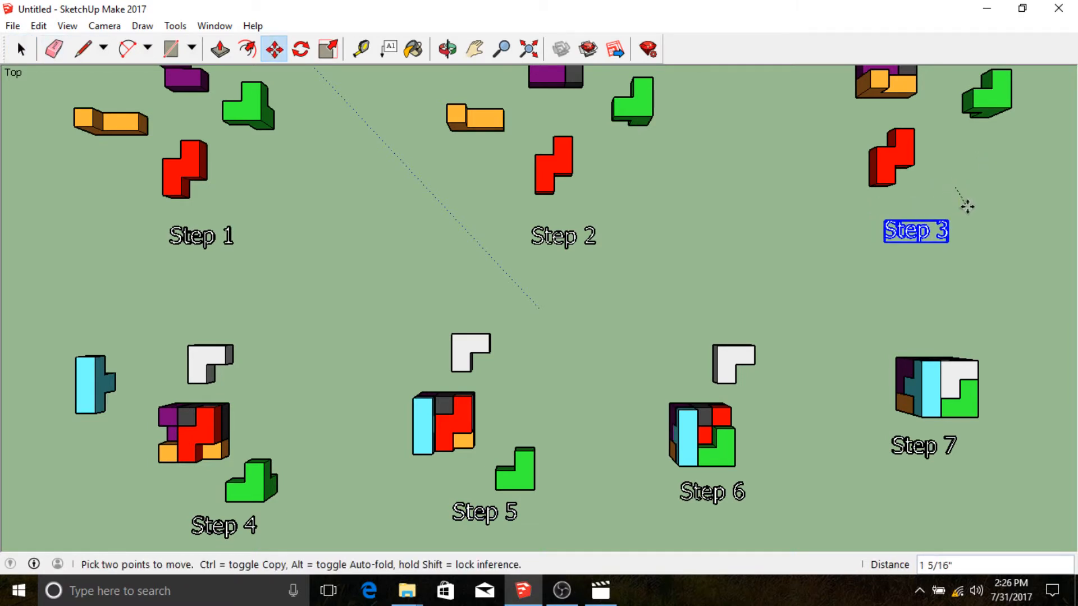
click(968, 206)
scroll(743, 267, down, 3)
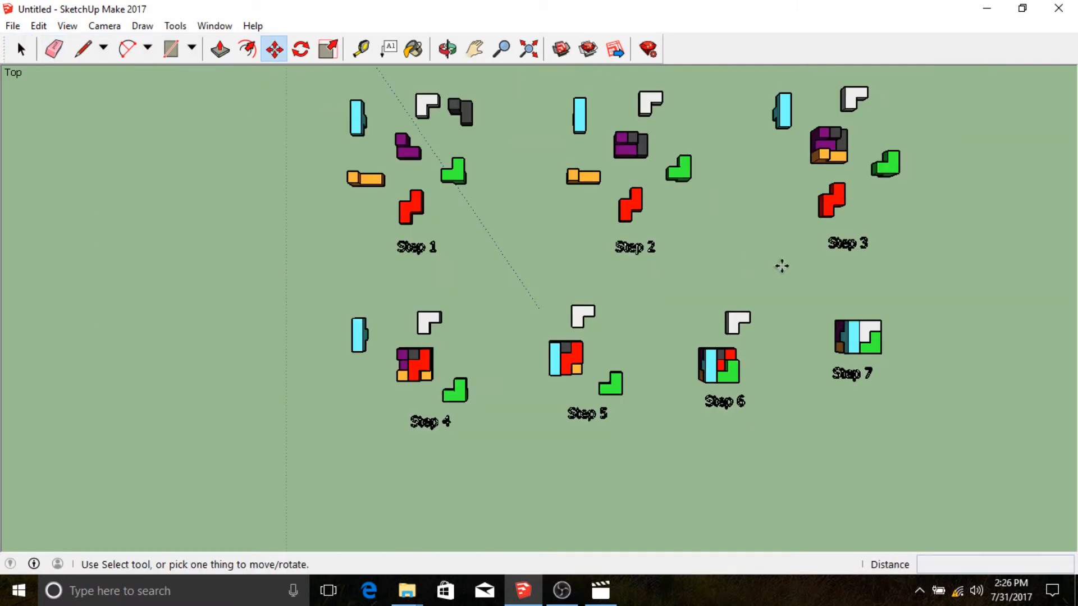
scroll(700, 258, up, 1)
Step: Try scaling the "Step 1" text by a factor of 2 from a corner grip, and undo it
click(21, 49)
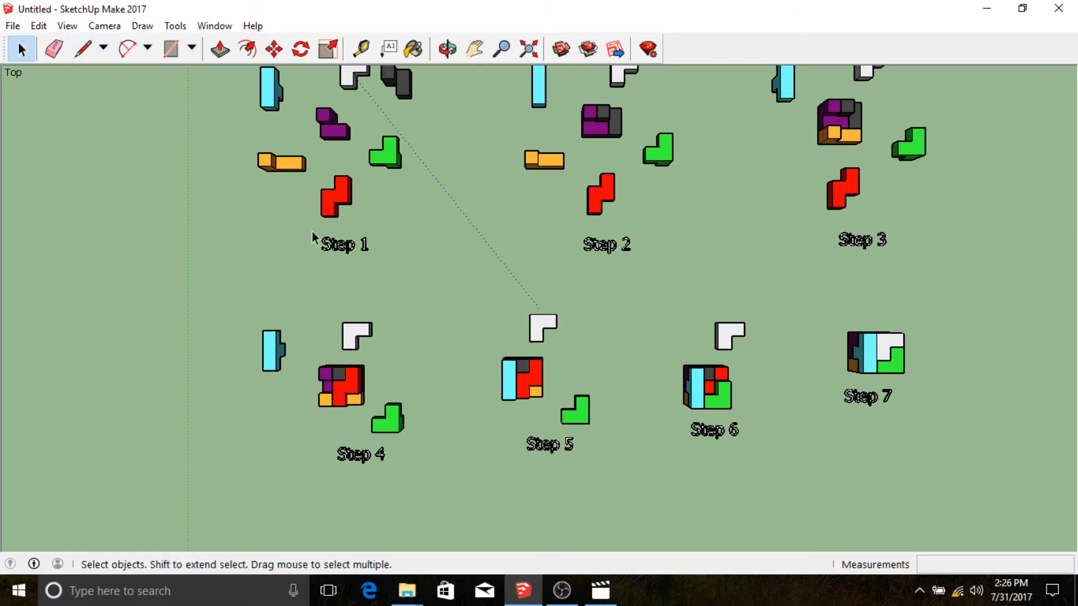
middle_drag(453, 251, 396, 194)
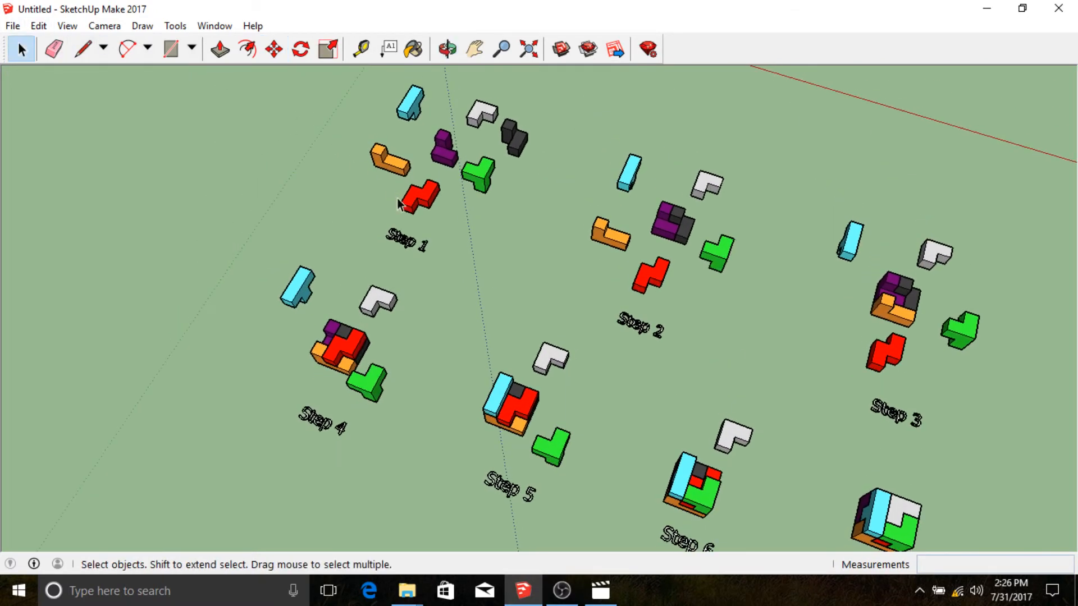
scroll(415, 243, up, 4)
scroll(415, 244, up, 1)
click(425, 270)
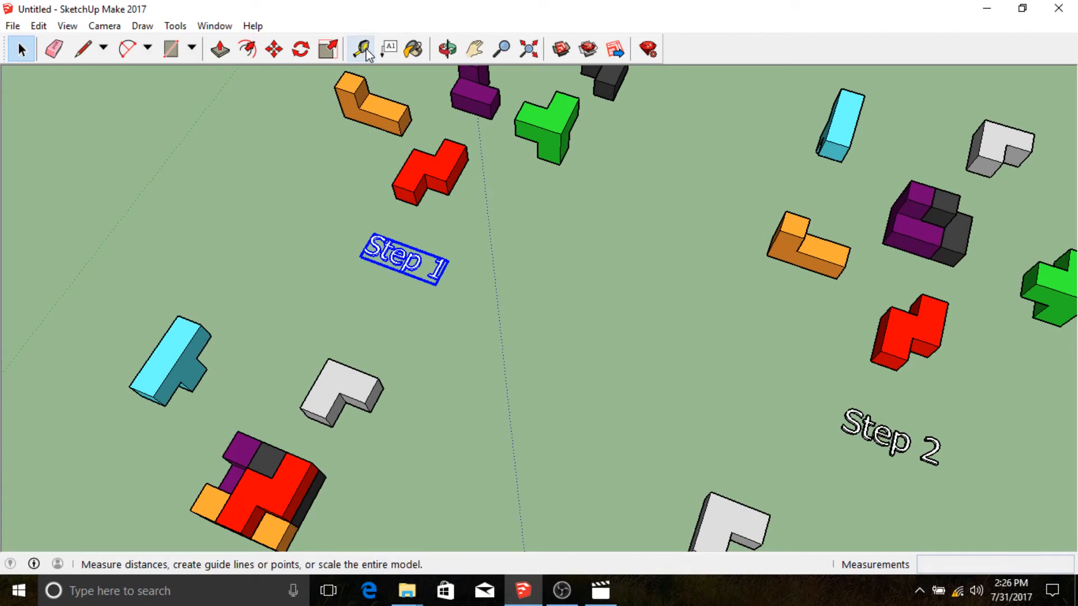
click(328, 49)
scroll(432, 206, up, 1)
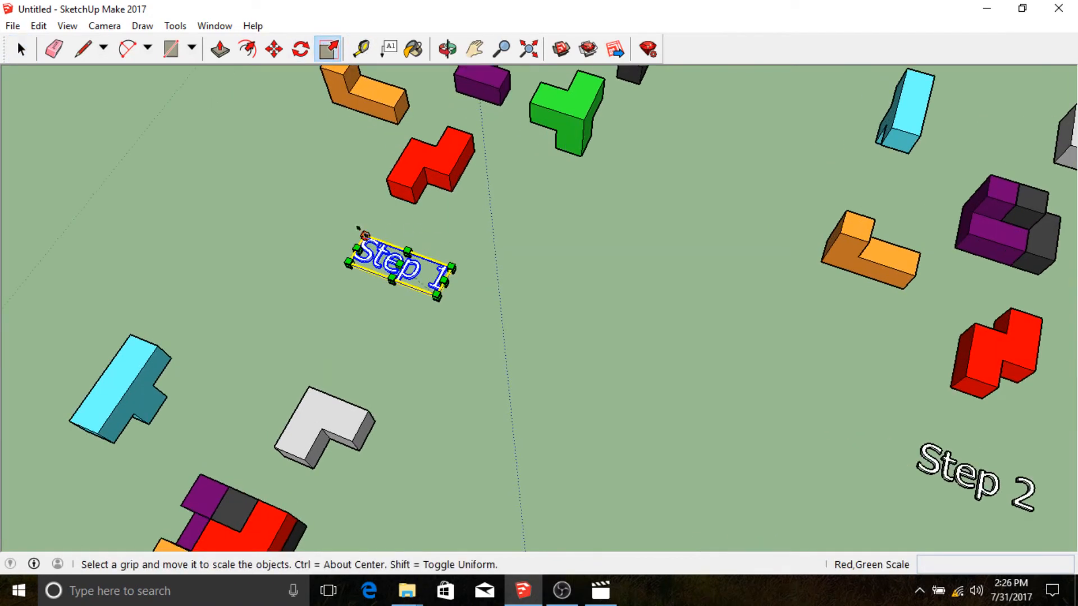
click(363, 233)
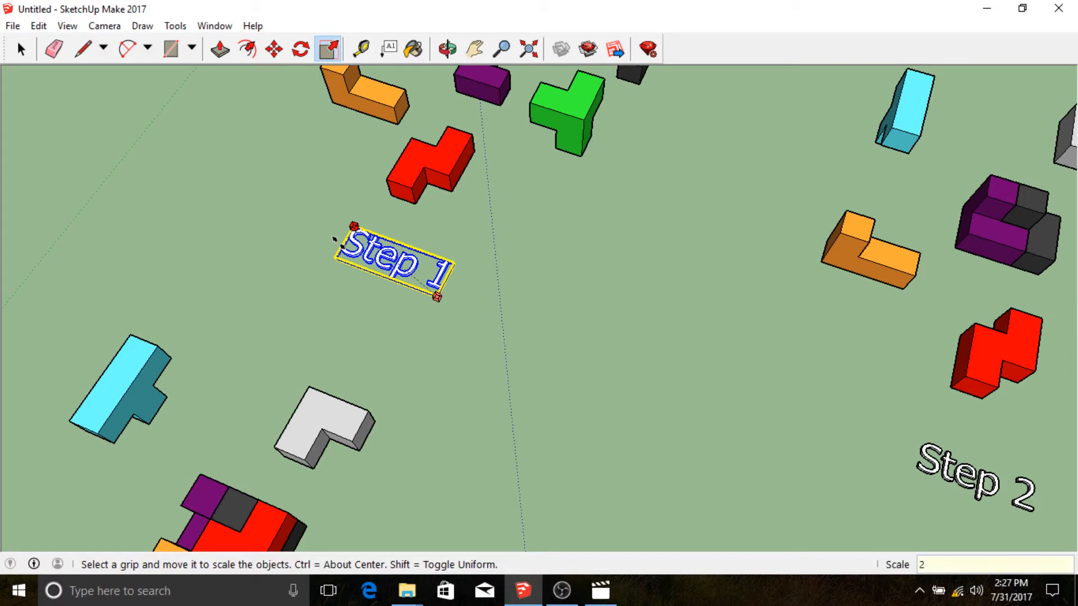
key(Return)
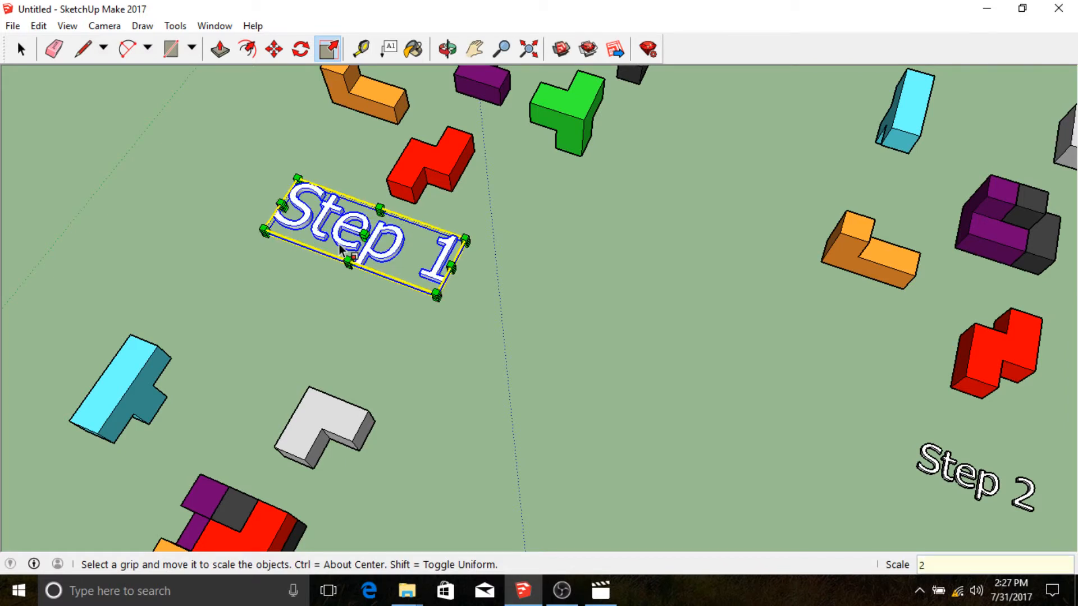
key(ctrl+z)
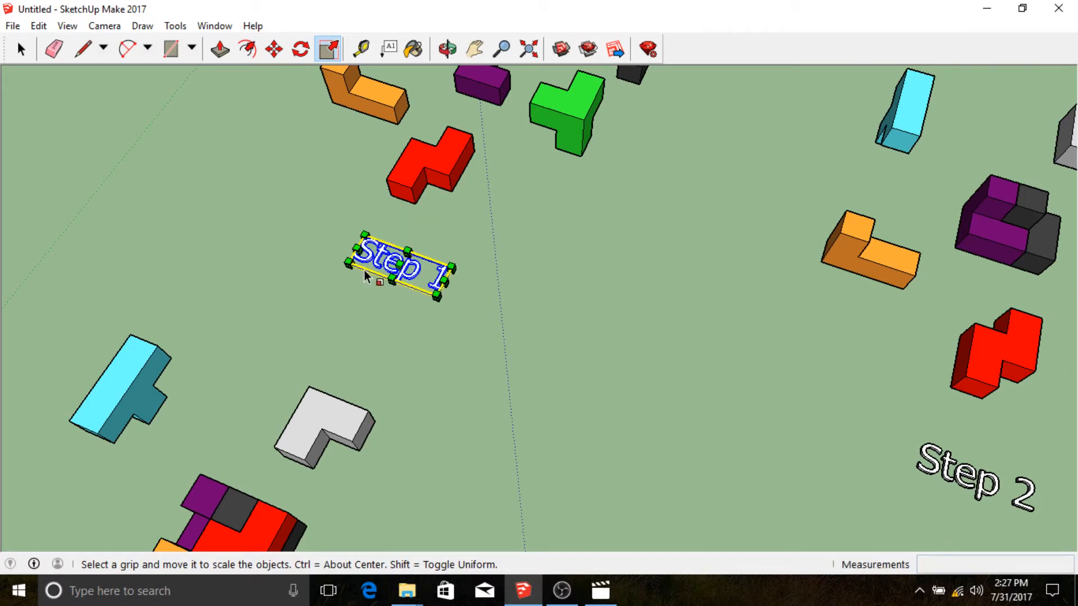
Step: Try scaling the "Step 1" text down by a factor of .5 from the same corner, and undo it
drag(363, 234, 379, 248)
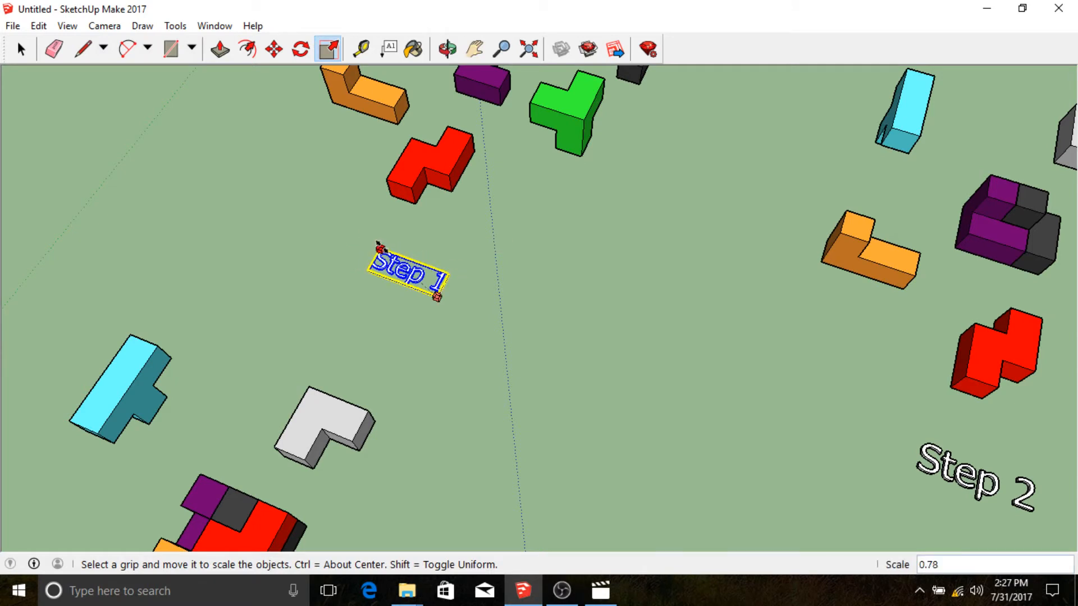
key(Return)
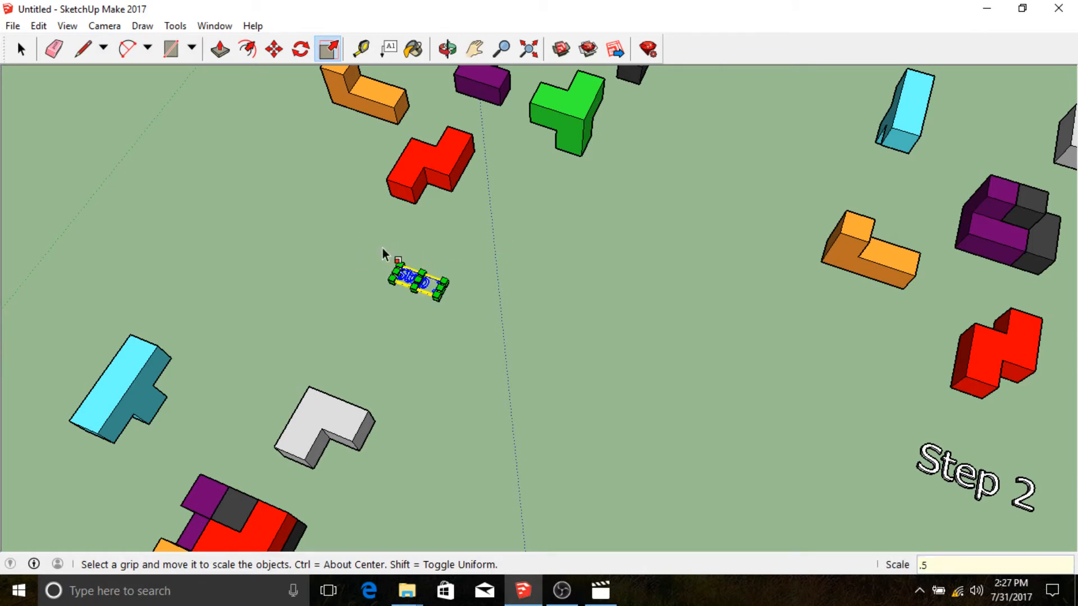
key(ctrl+z)
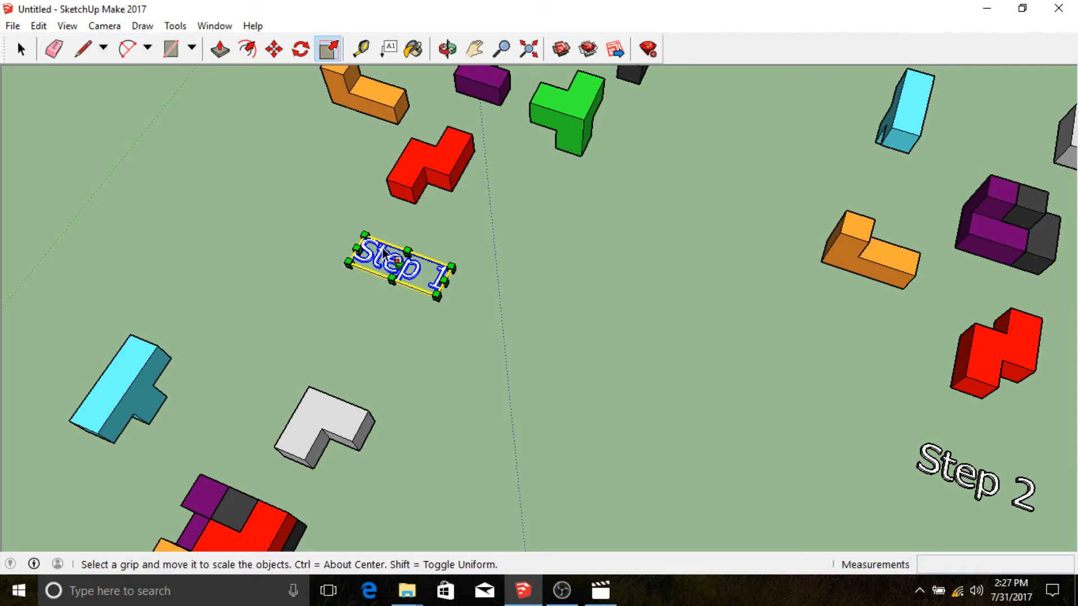
Step: Scale the "Step 1" text uniformly by a factor of 3 and move it clear of the red piece above it
drag(363, 231, 323, 198)
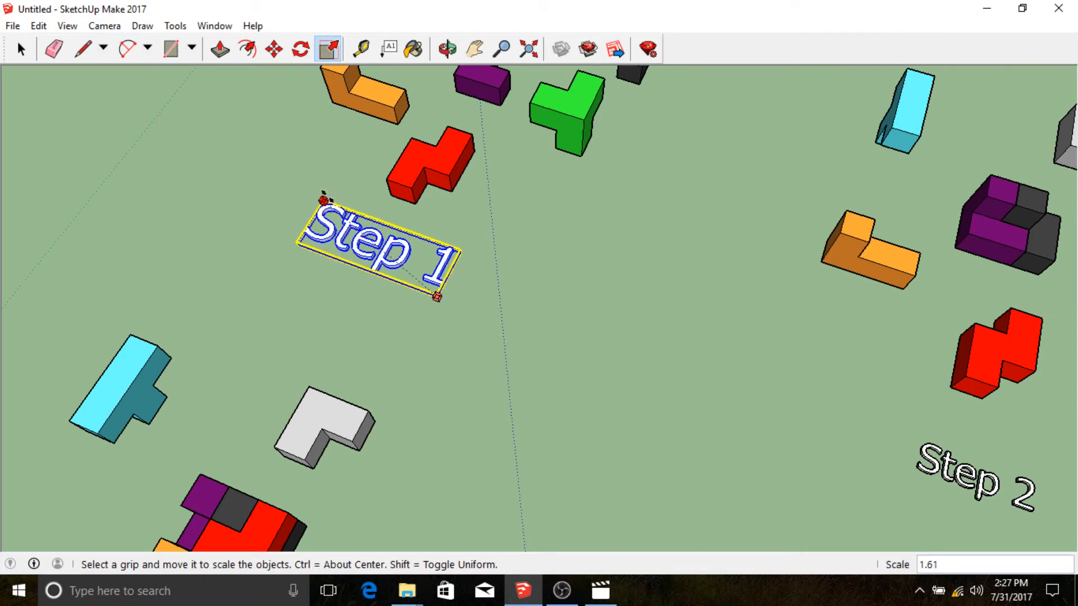
key(Return)
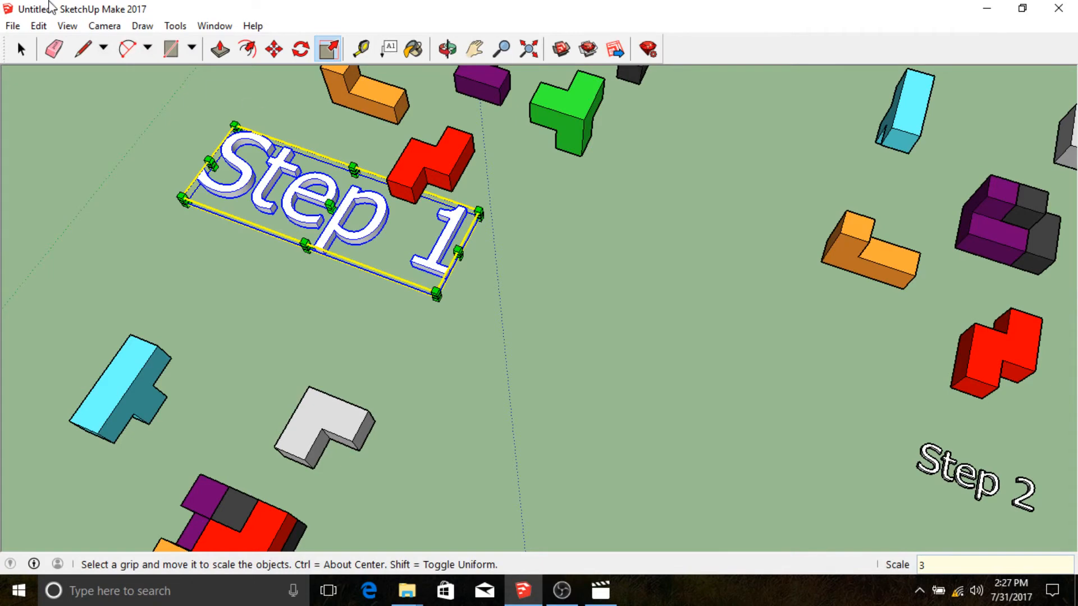
click(275, 49)
click(320, 207)
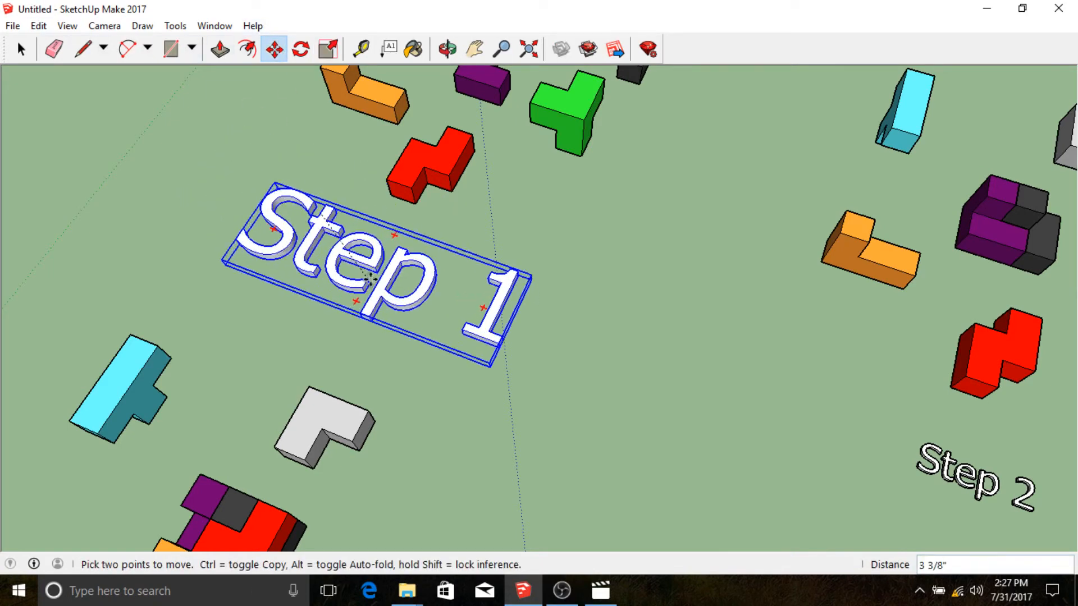
scroll(320, 240, down, 4)
middle_drag(320, 240, 345, 293)
Step: Scale the "Step 2" text uniformly by a factor of 3 from its corner
click(21, 50)
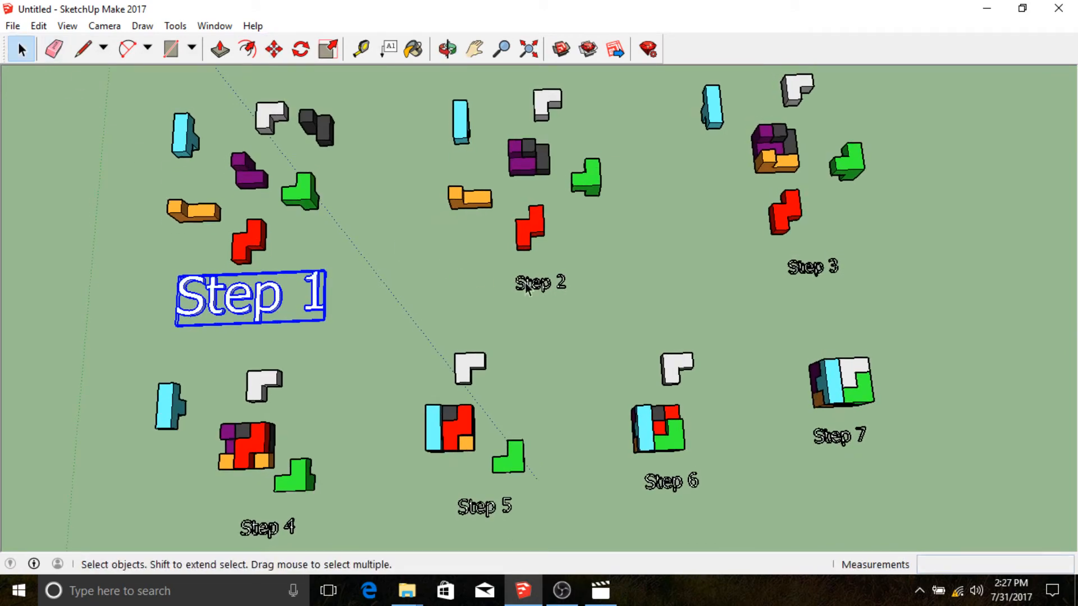
click(533, 286)
key(s)
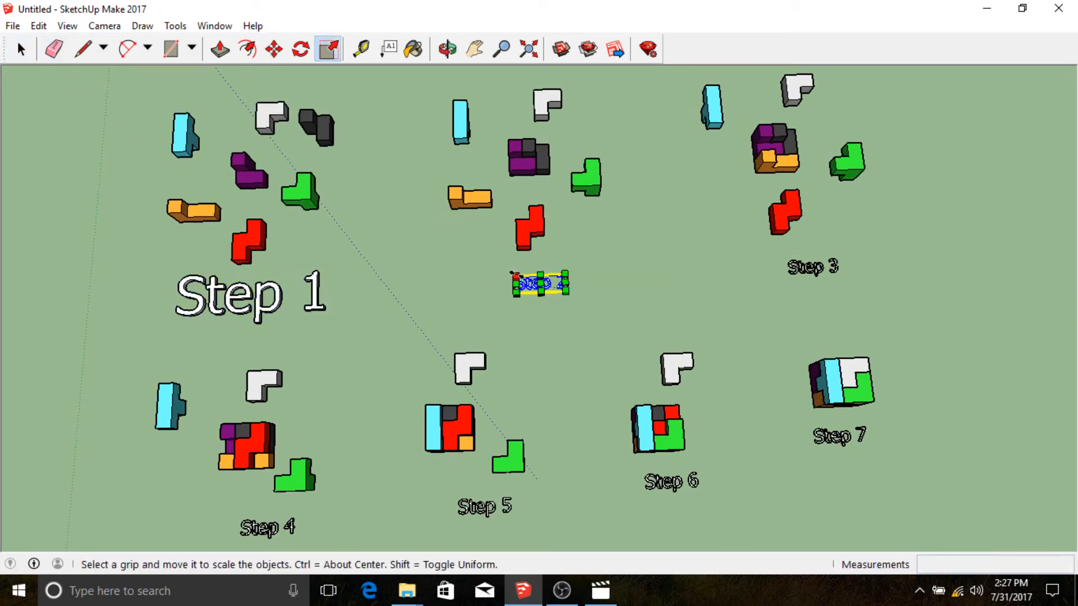
drag(516, 275, 492, 264)
key(Return)
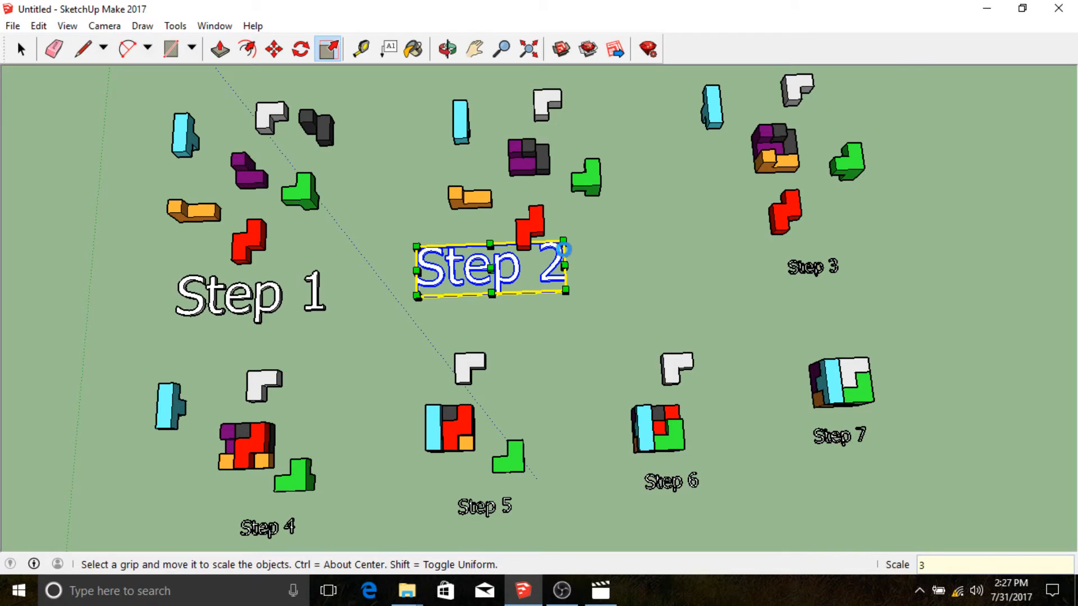
Step: Enlarge the "Step 3" text to match the size of the "Step 1" and "Step 2" labels
click(21, 49)
click(784, 266)
click(798, 271)
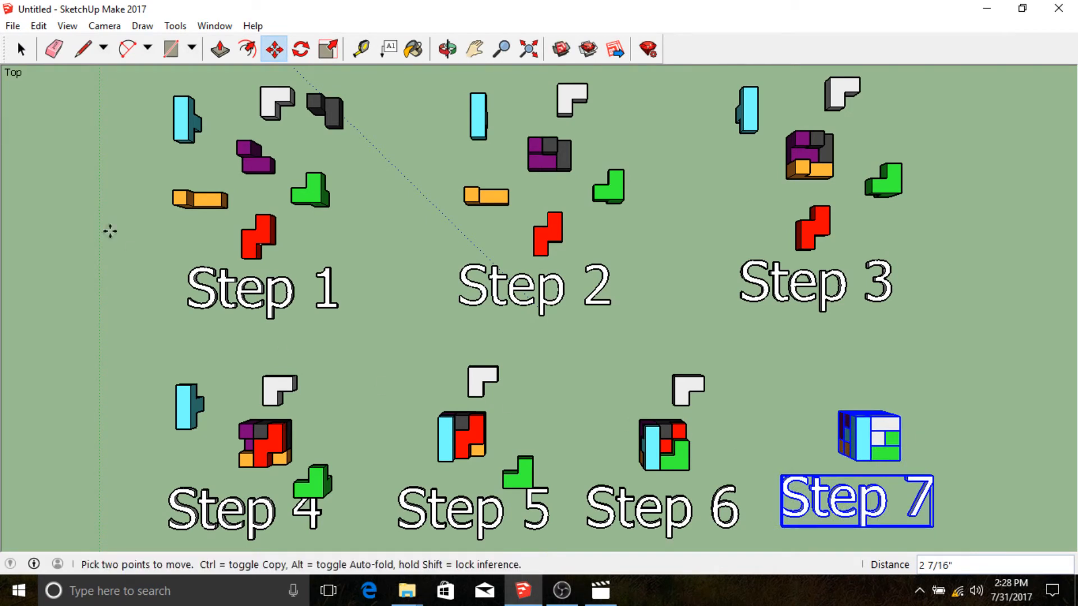
Step: Move the "Step 4" text about 2 1/16" so that it clears the green piece
click(23, 50)
click(275, 515)
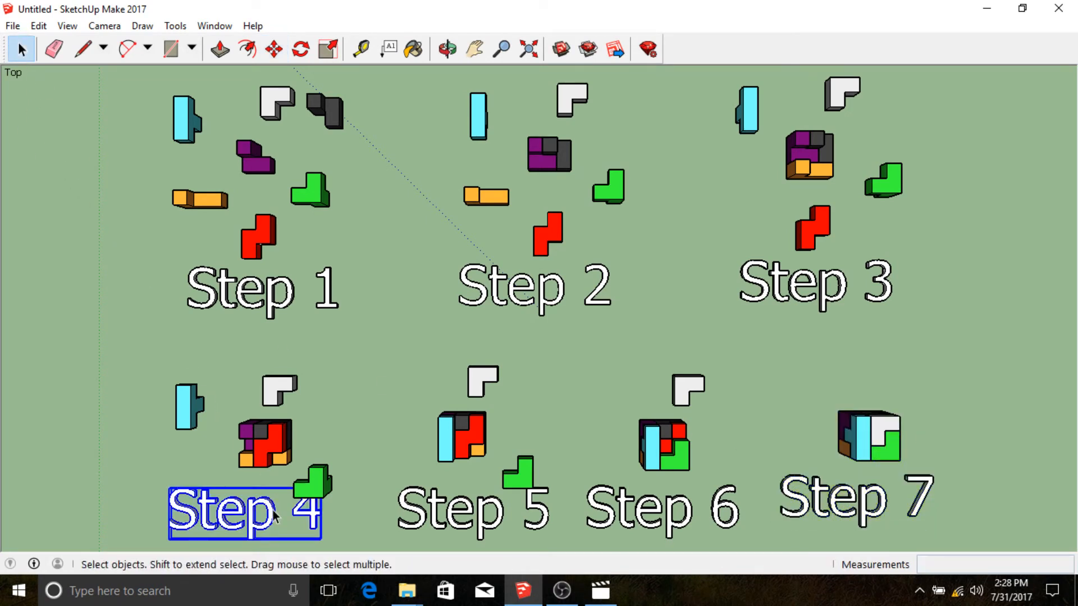
key(m)
click(253, 508)
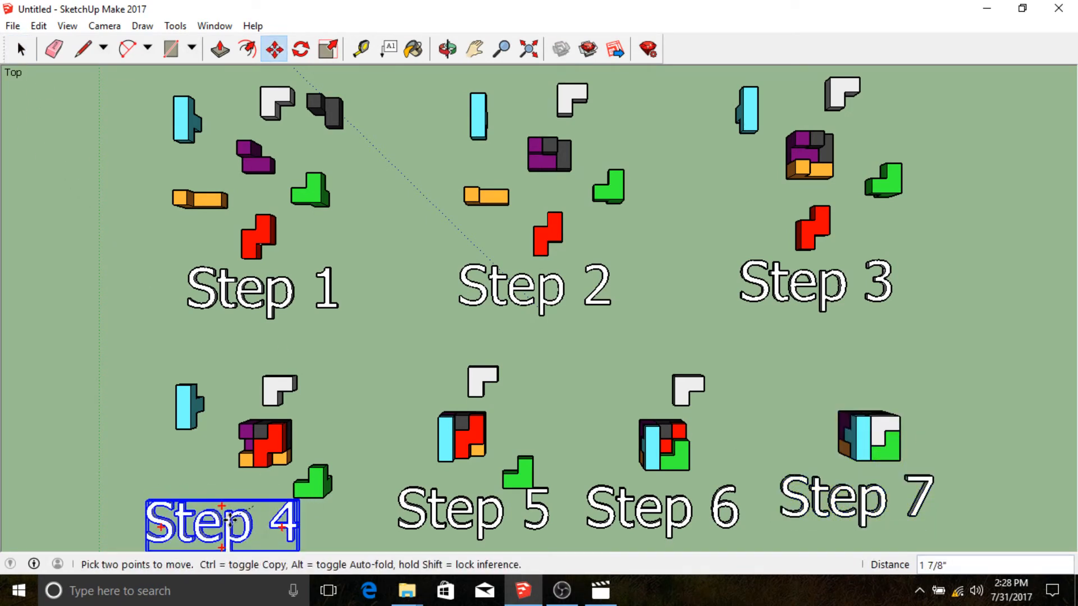
click(227, 516)
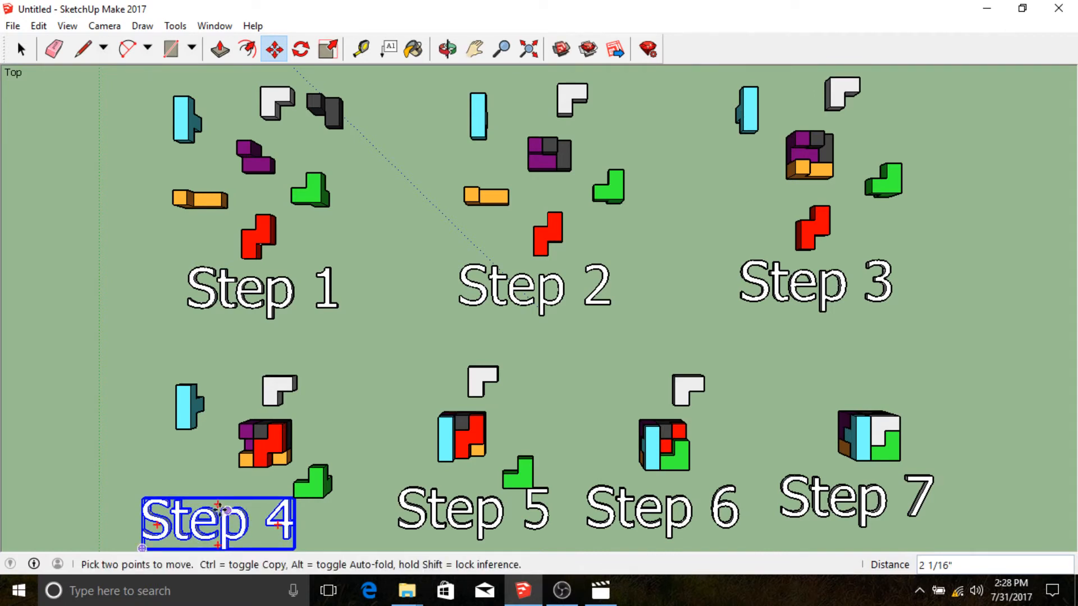
Step: Move the "Step 5" text about 3/4" along the green axis, away from the green piece, and clear the selection
key(space)
click(462, 541)
click(466, 522)
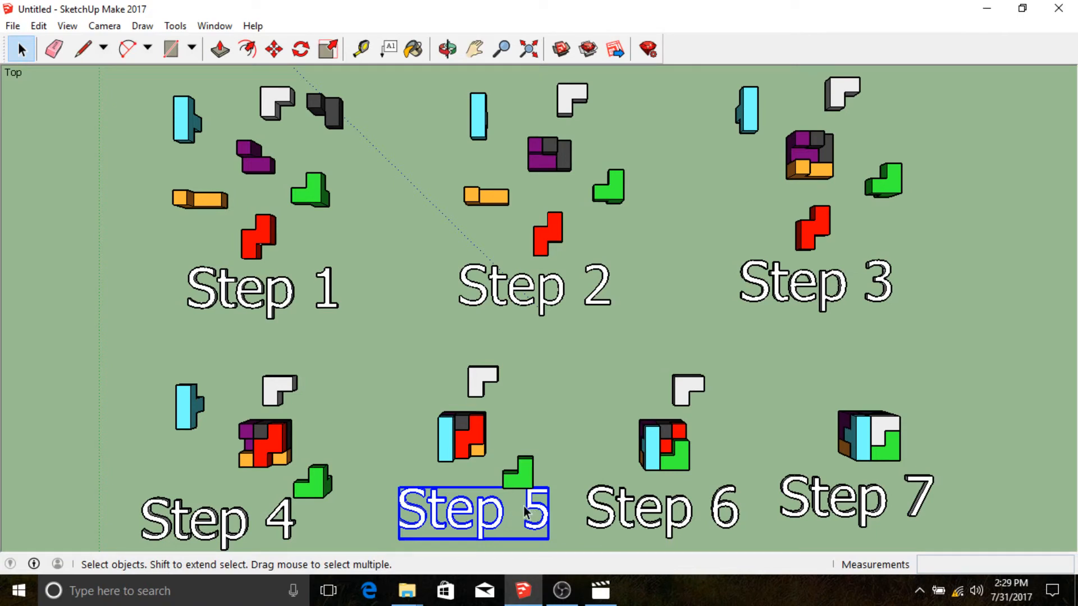
key(m)
click(547, 492)
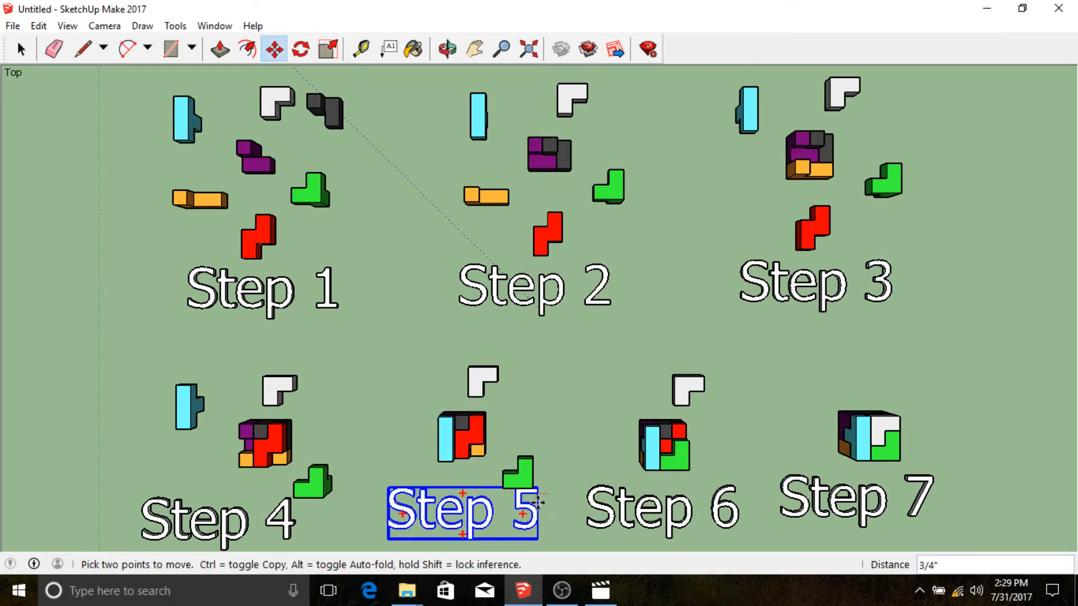
click(543, 504)
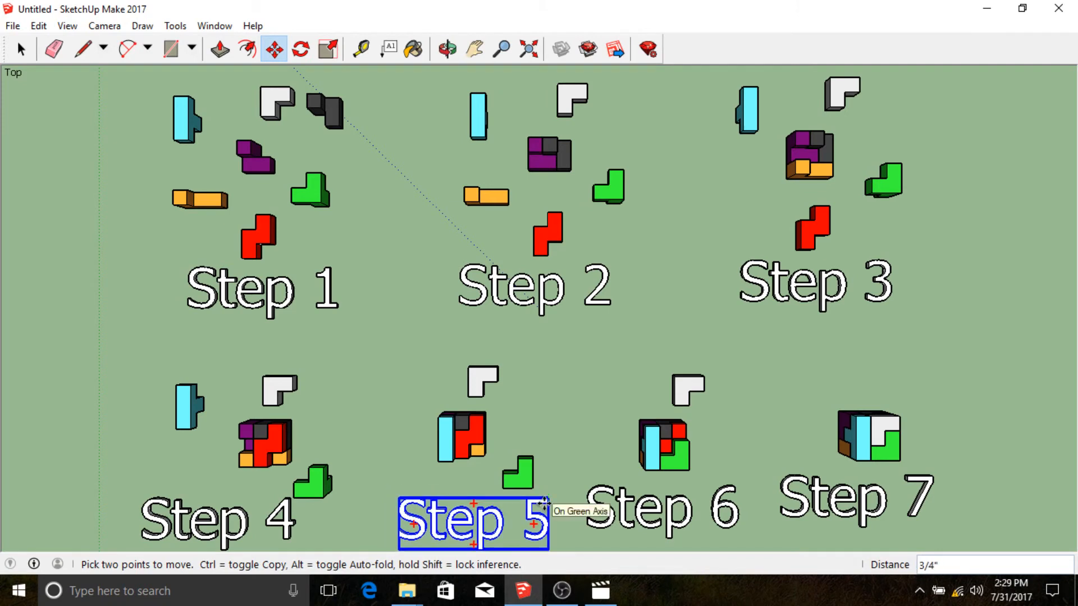
click(21, 49)
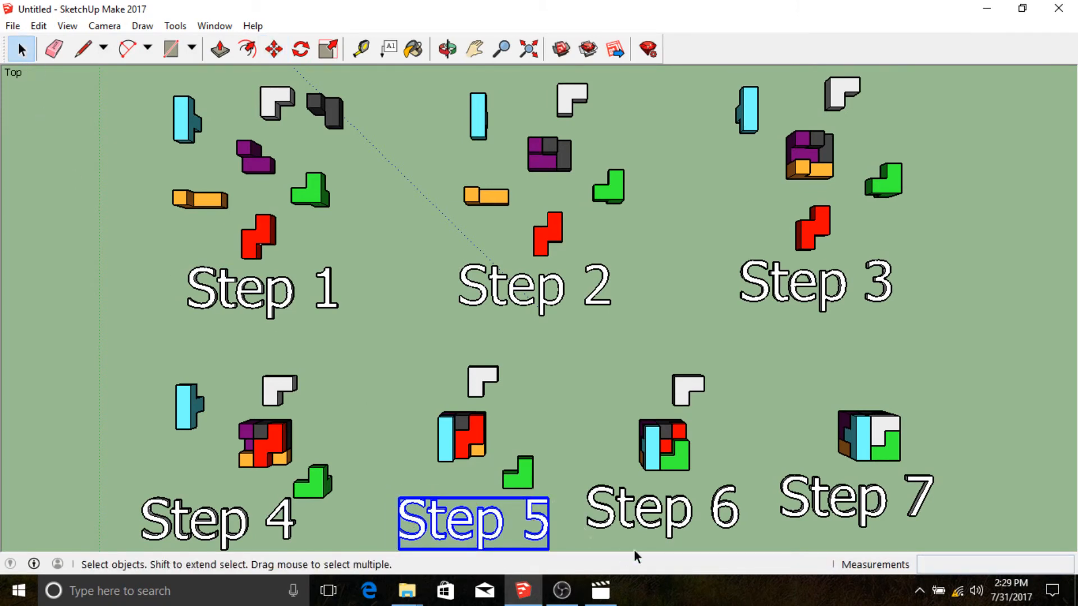
click(658, 532)
click(966, 467)
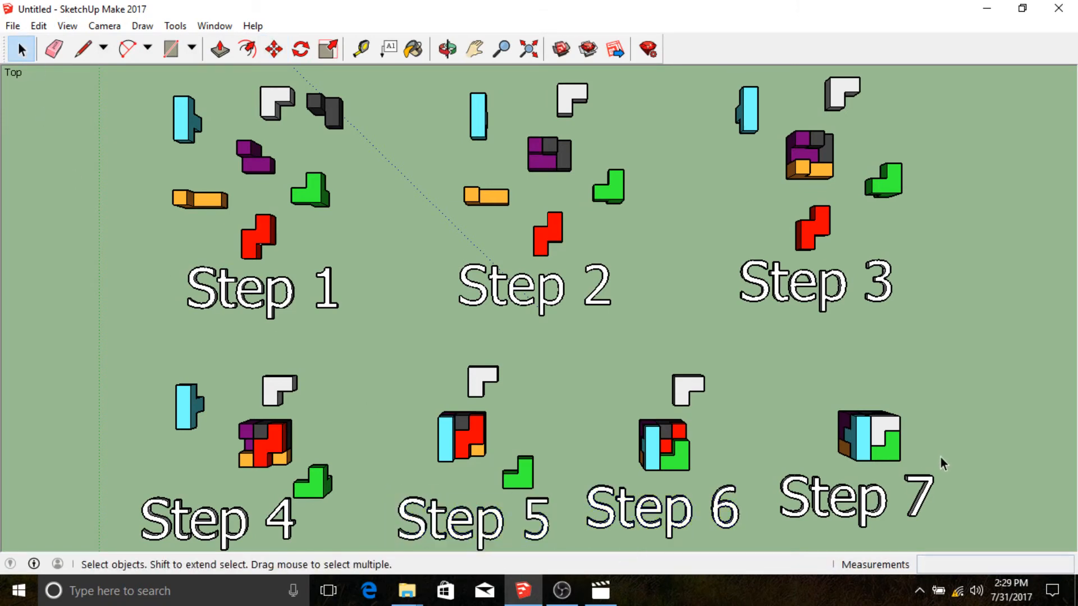
scroll(940, 457, down, 1)
shift+middle_drag(954, 466, 887, 453)
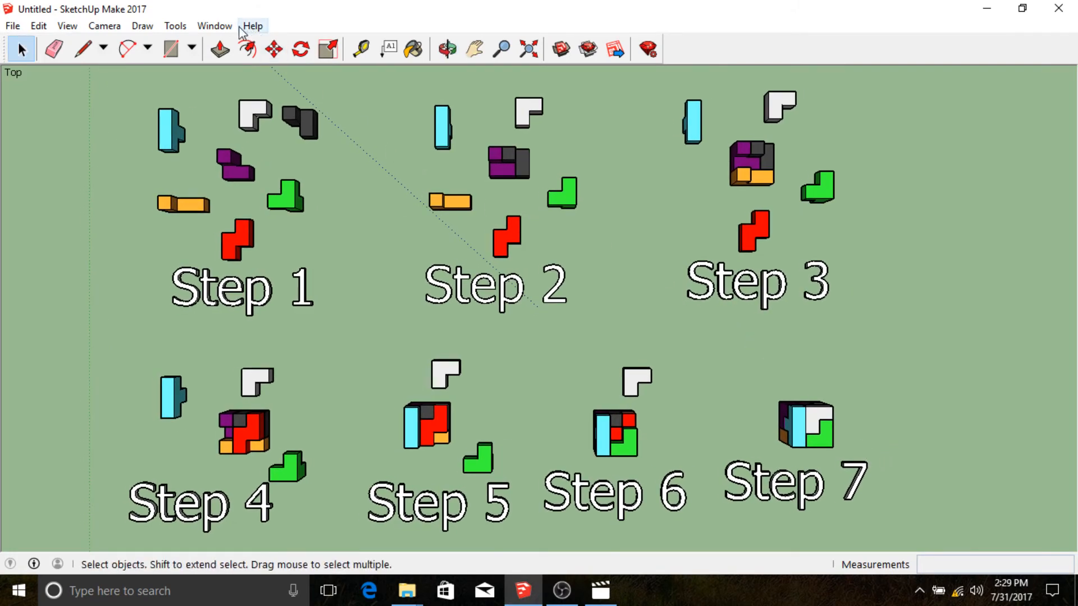
click(219, 26)
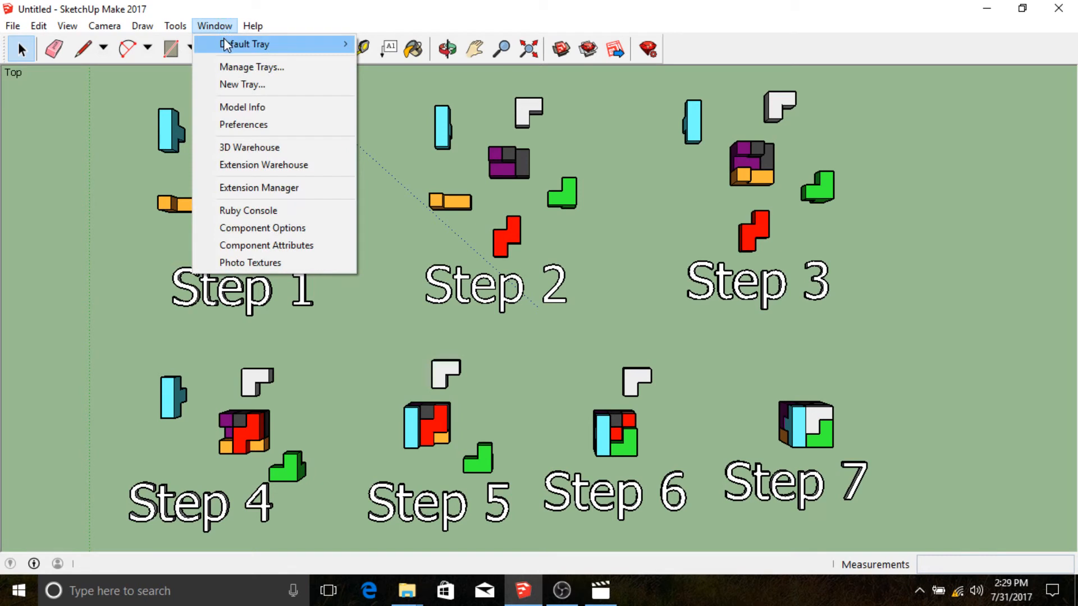
mouse_move(240, 43)
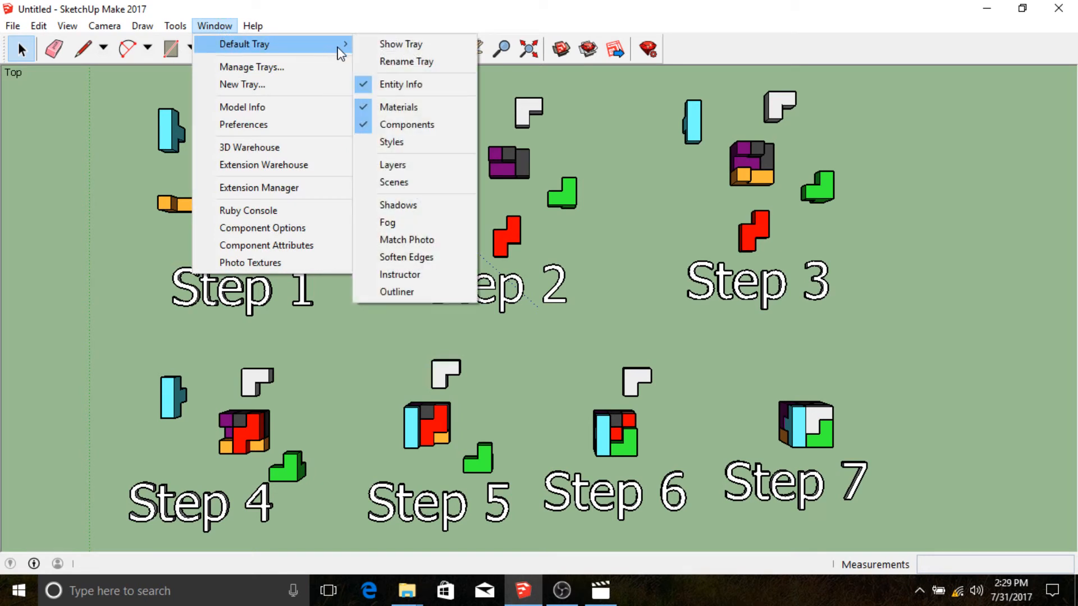
click(421, 182)
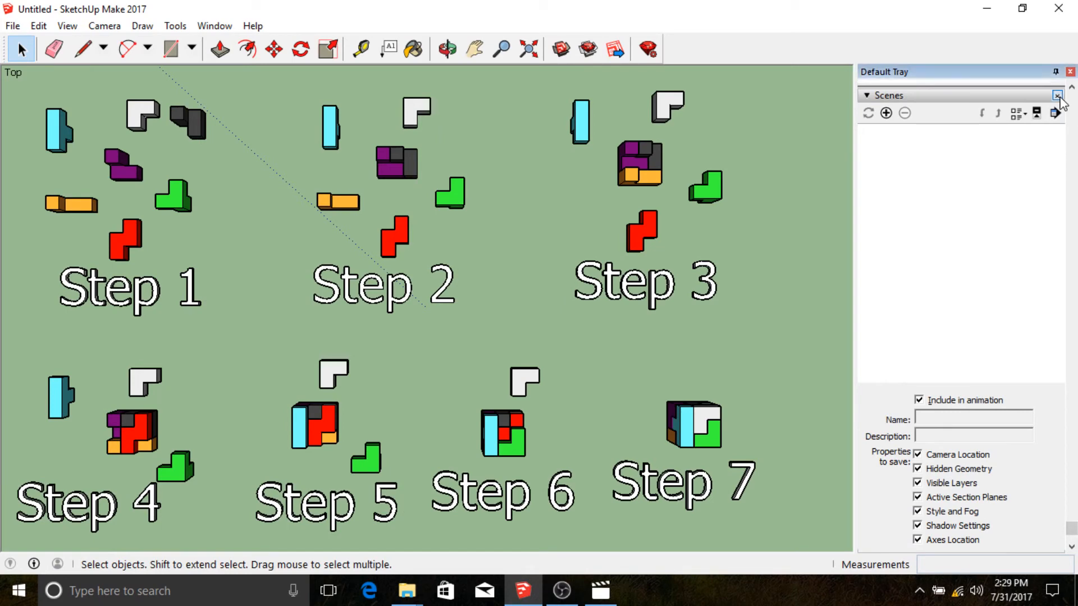
click(1058, 96)
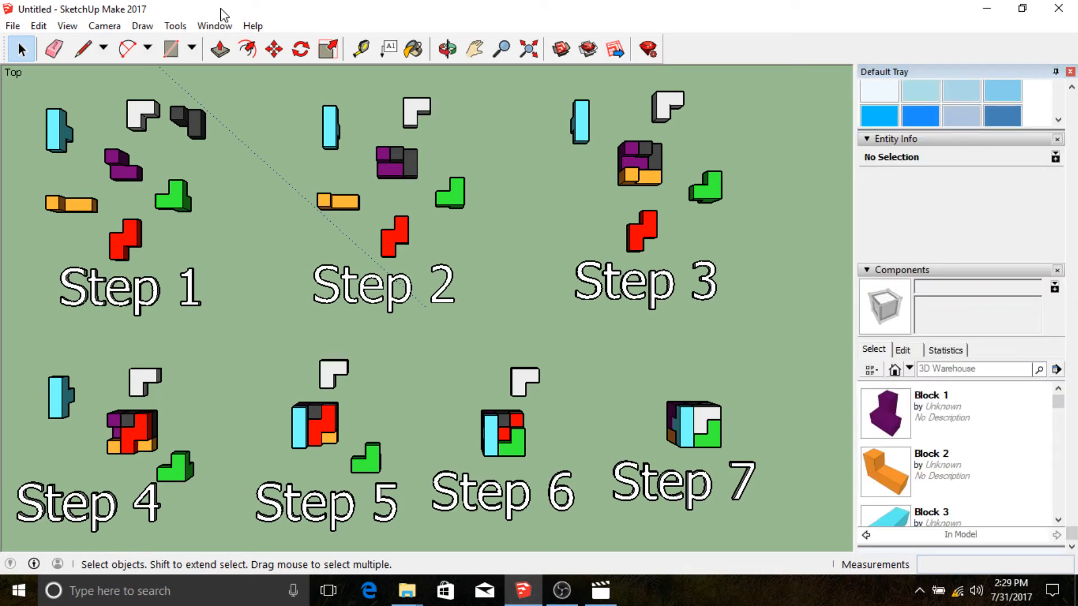
Step: Add the Styles panel to the Default Tray
click(175, 26)
mouse_move(221, 28)
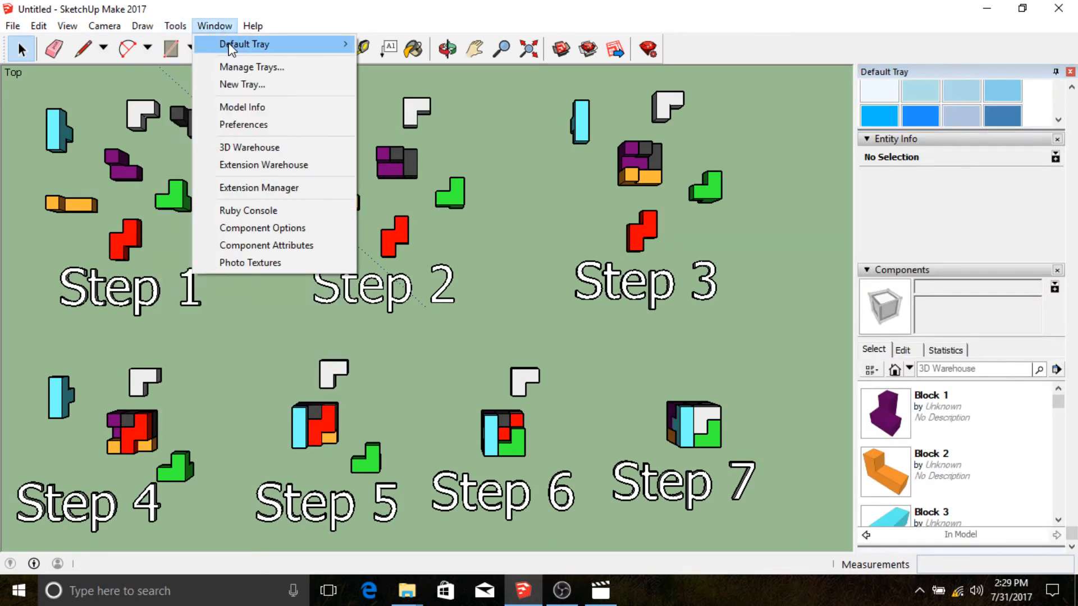
mouse_move(242, 44)
click(393, 142)
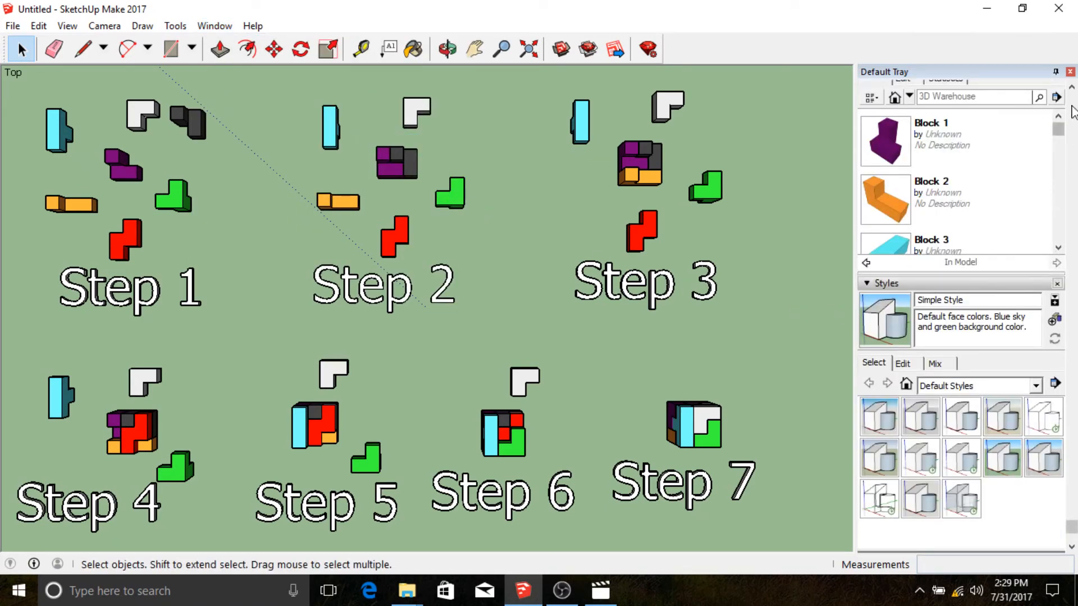
Step: Remove the Entity Info, Materials and Components panels from the Default Tray, keeping only Styles
scroll(1057, 106, up, 3)
scroll(1055, 105, up, 2)
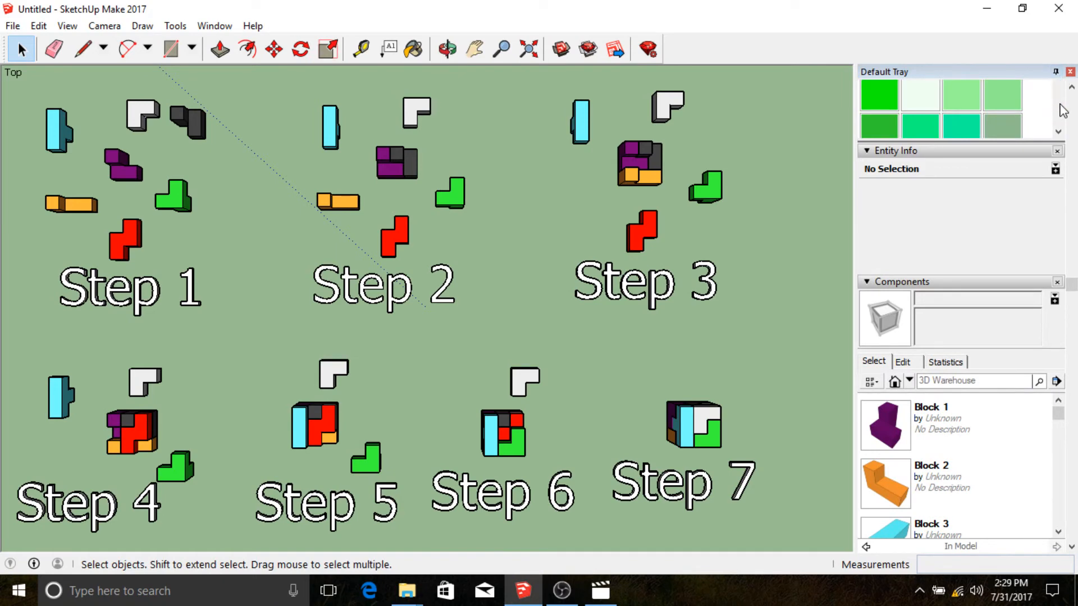
click(1058, 131)
click(217, 25)
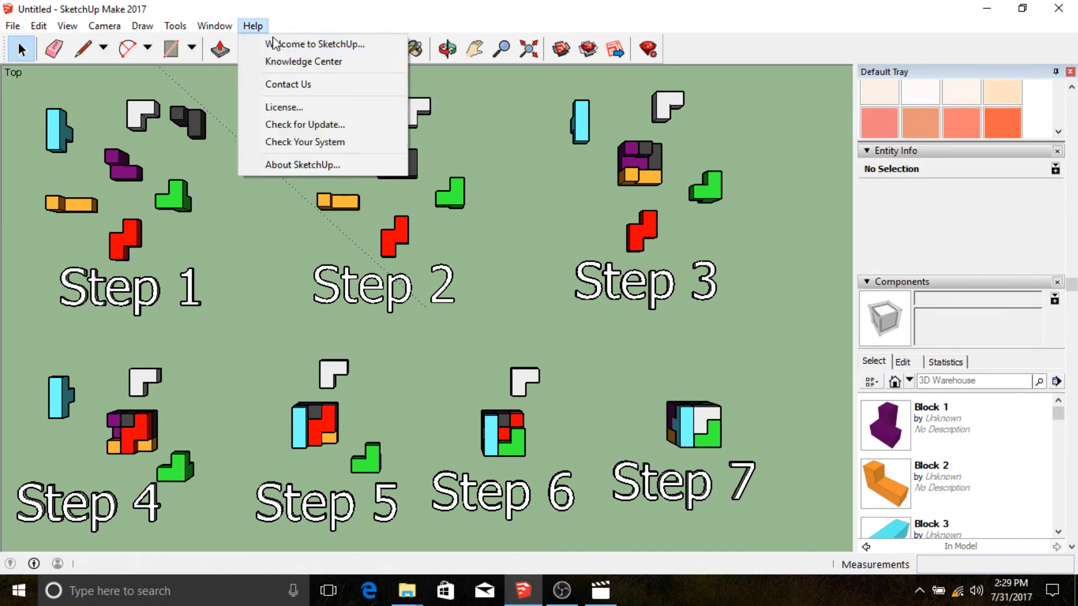
mouse_move(235, 48)
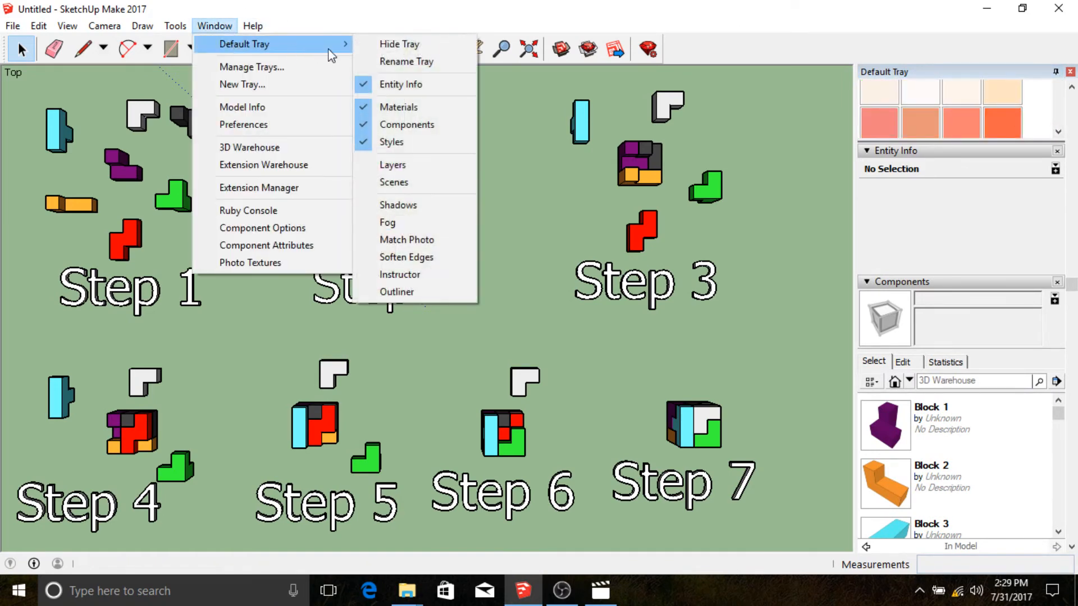
click(378, 83)
click(253, 26)
mouse_move(215, 26)
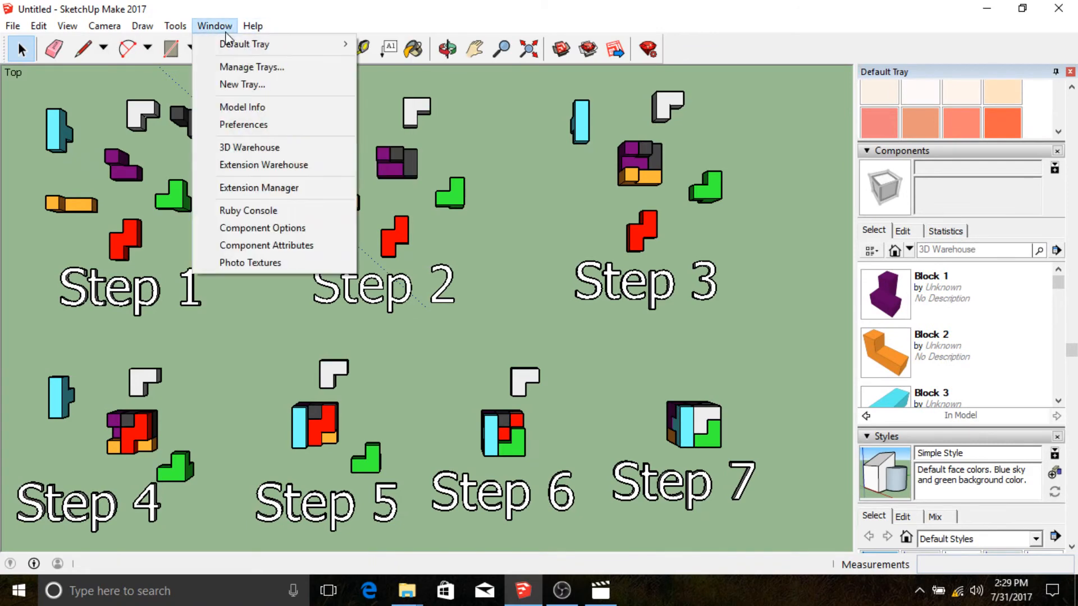
mouse_move(233, 46)
click(395, 106)
click(215, 26)
mouse_move(309, 48)
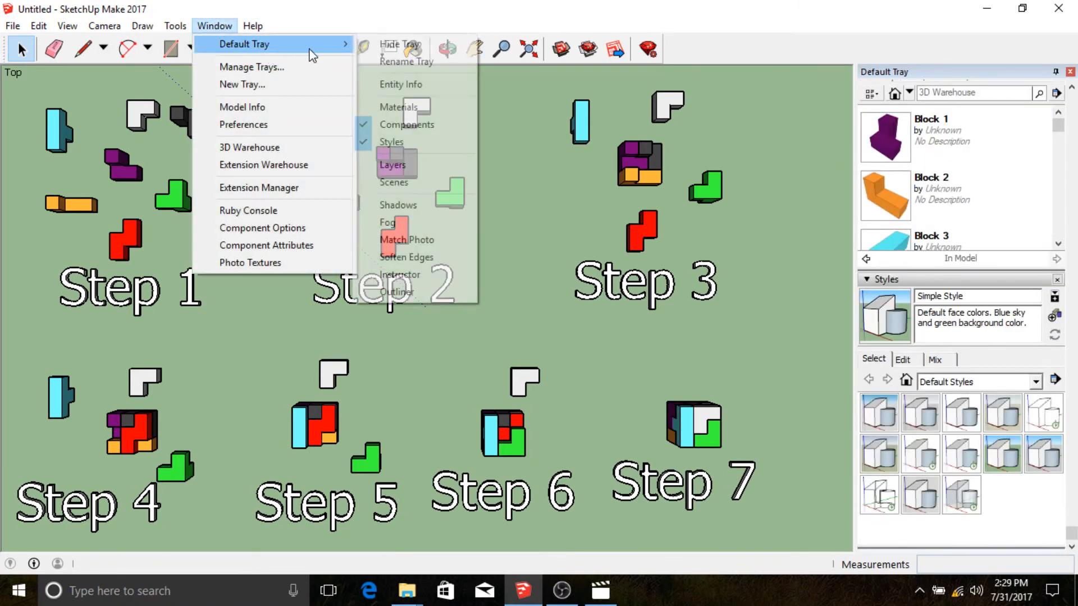
click(413, 124)
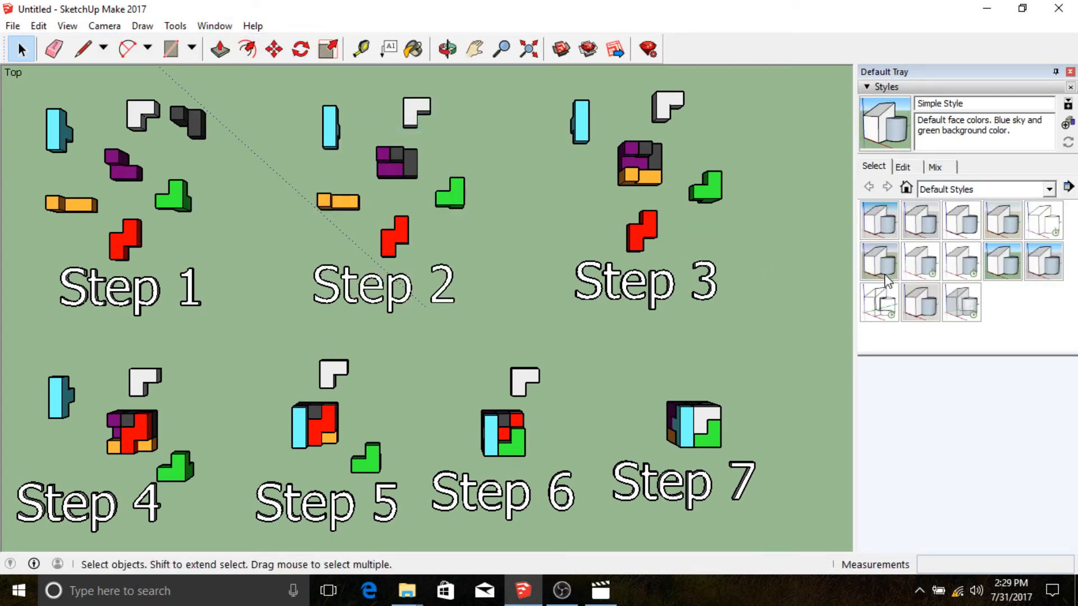
Step: Try the Wireframe style and examine individual blocks in the assembly stages from an angled view
click(885, 303)
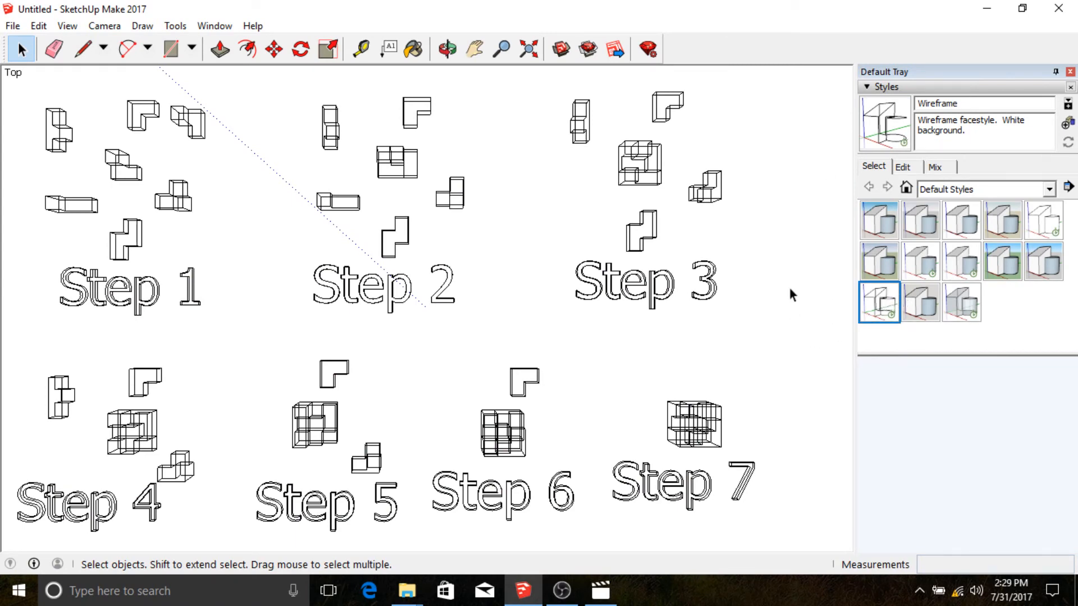
middle_drag(770, 297, 577, 280)
click(719, 362)
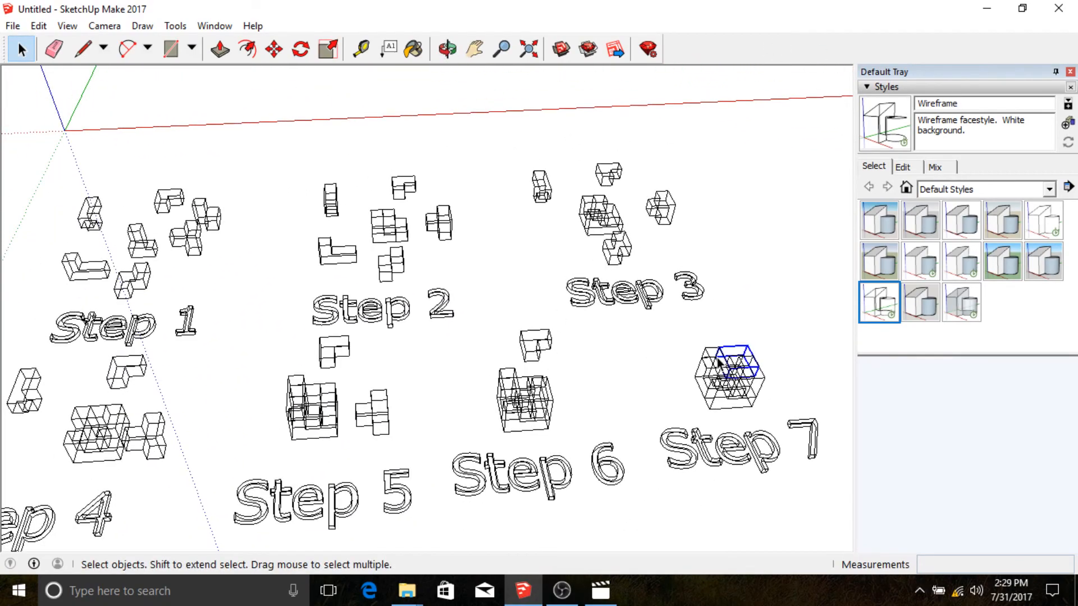
click(549, 394)
click(314, 412)
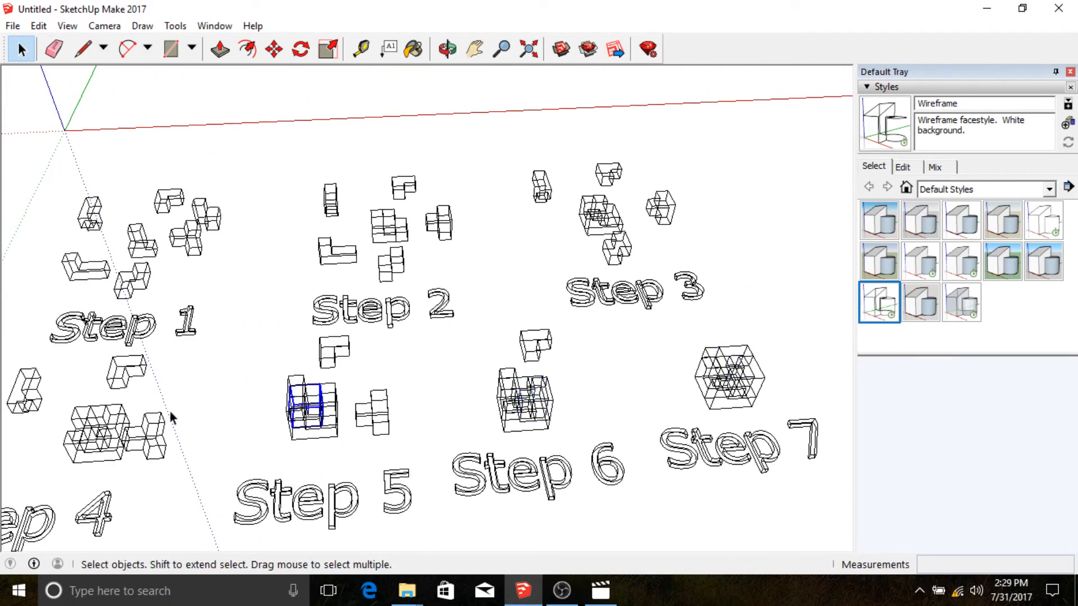
click(127, 378)
click(140, 247)
click(683, 209)
Step: Try several default styles on the model, including Shaded, Landscape Architecture Style and Architectural Design Style, ending on Default Style
click(921, 261)
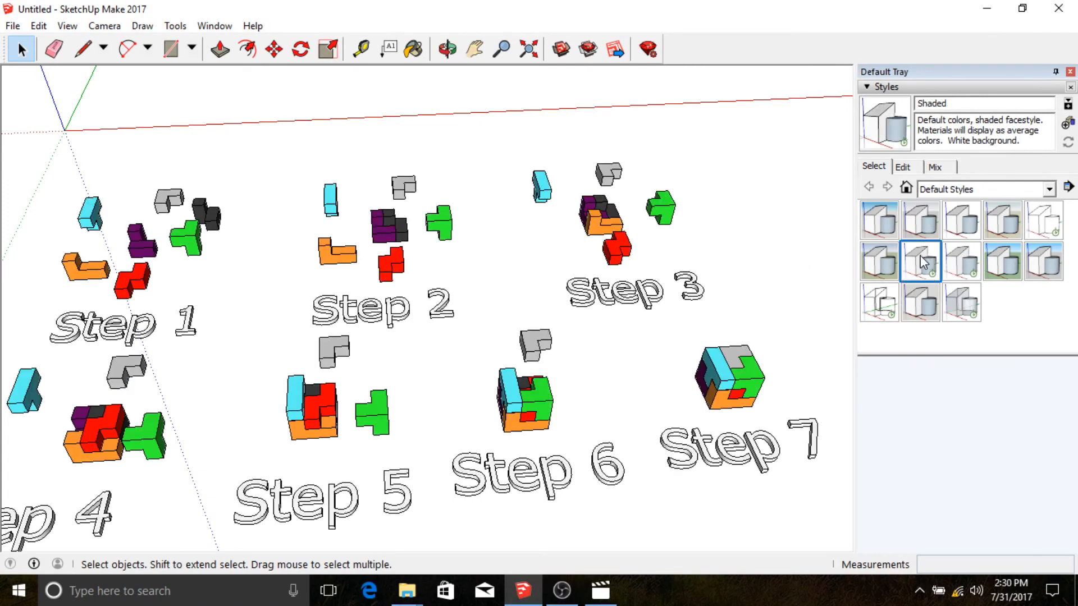
click(878, 260)
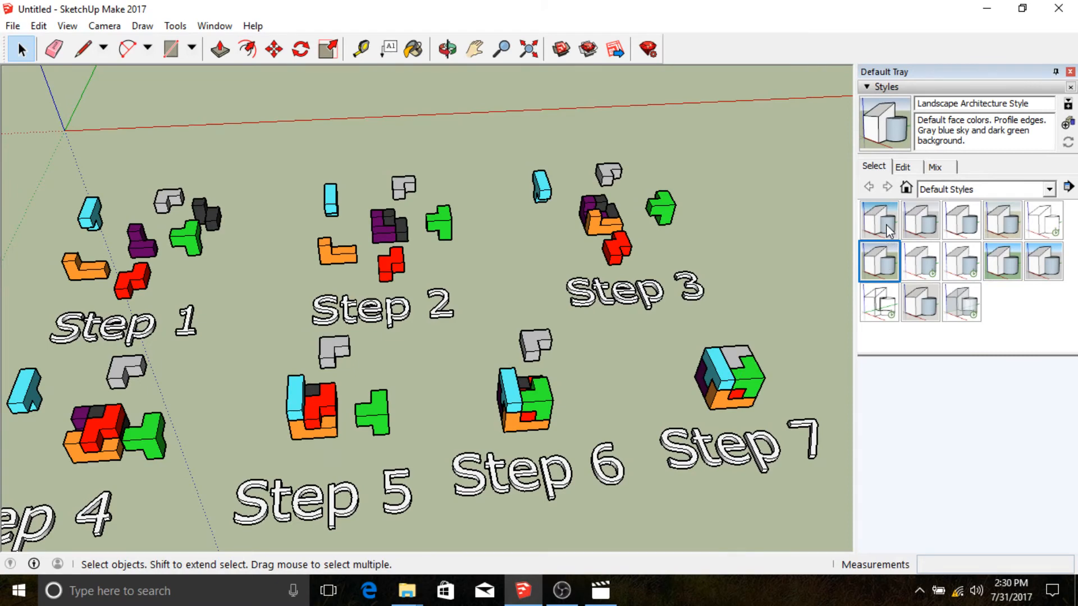
click(887, 231)
click(925, 223)
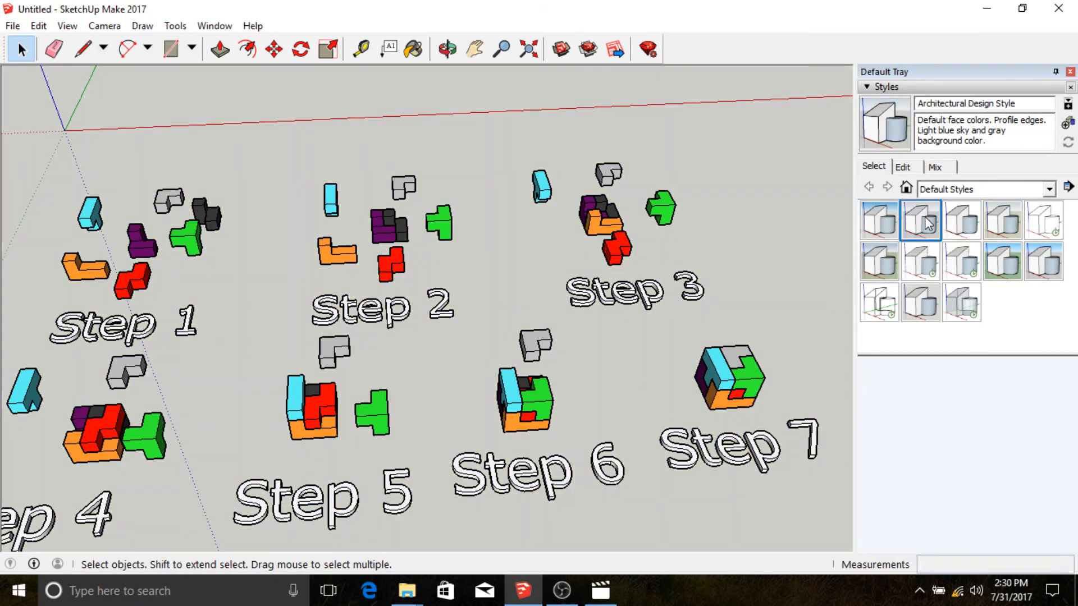
click(960, 222)
click(1005, 224)
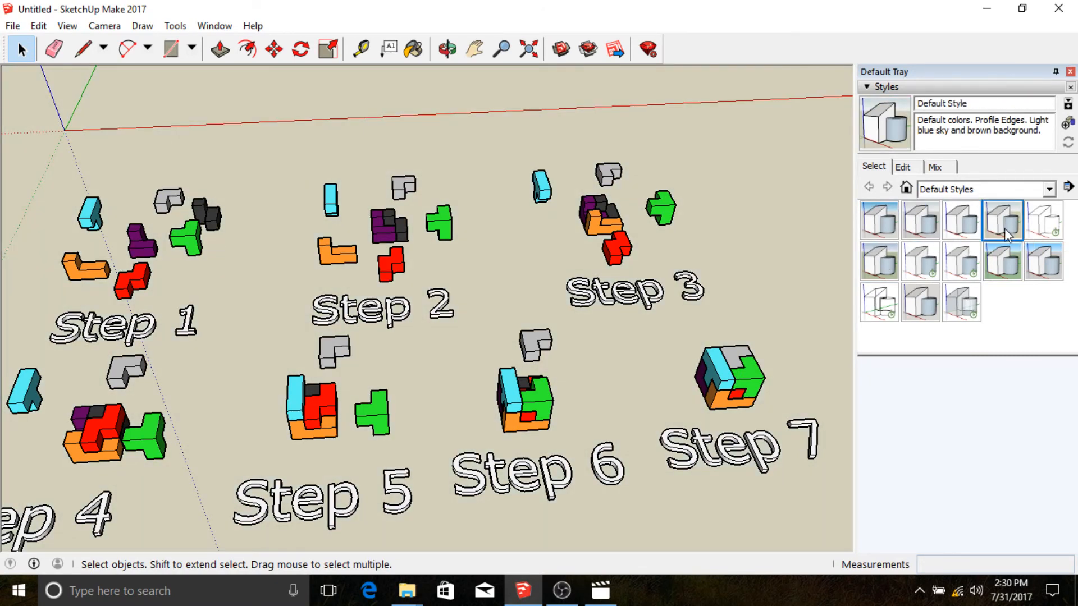
Step: Try Simple Style, X-ray and Wireframe on the model, then apply the Shaded with textures style
click(1003, 260)
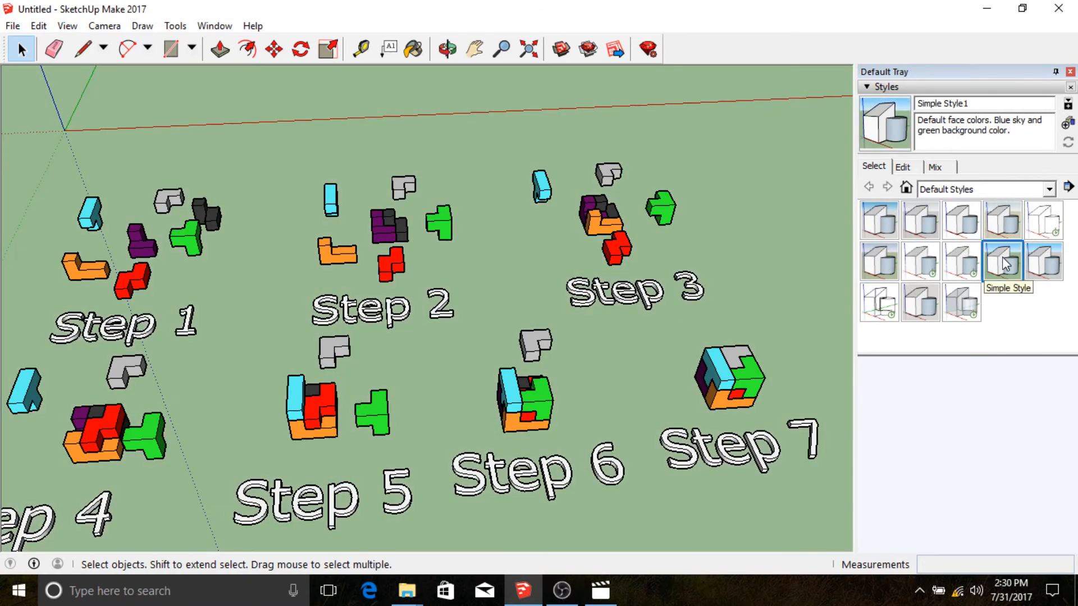
click(959, 306)
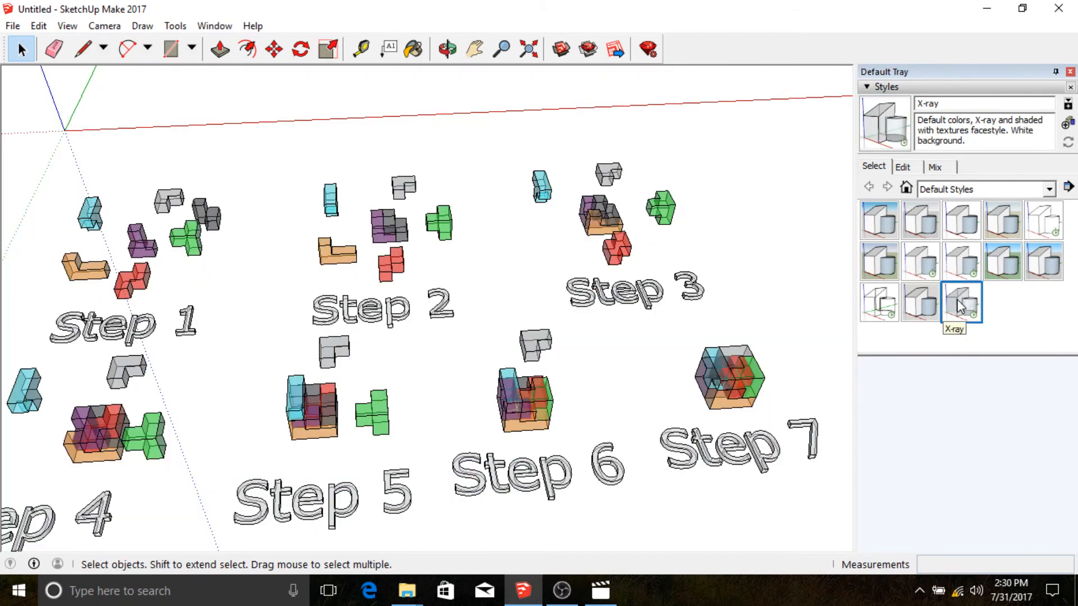
click(921, 303)
click(892, 308)
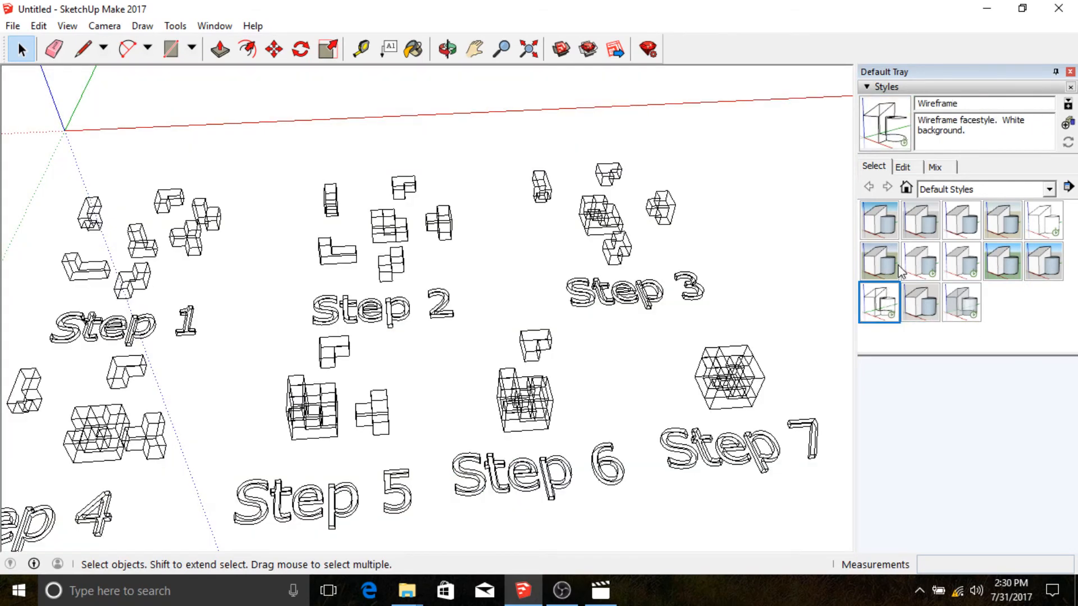
click(958, 264)
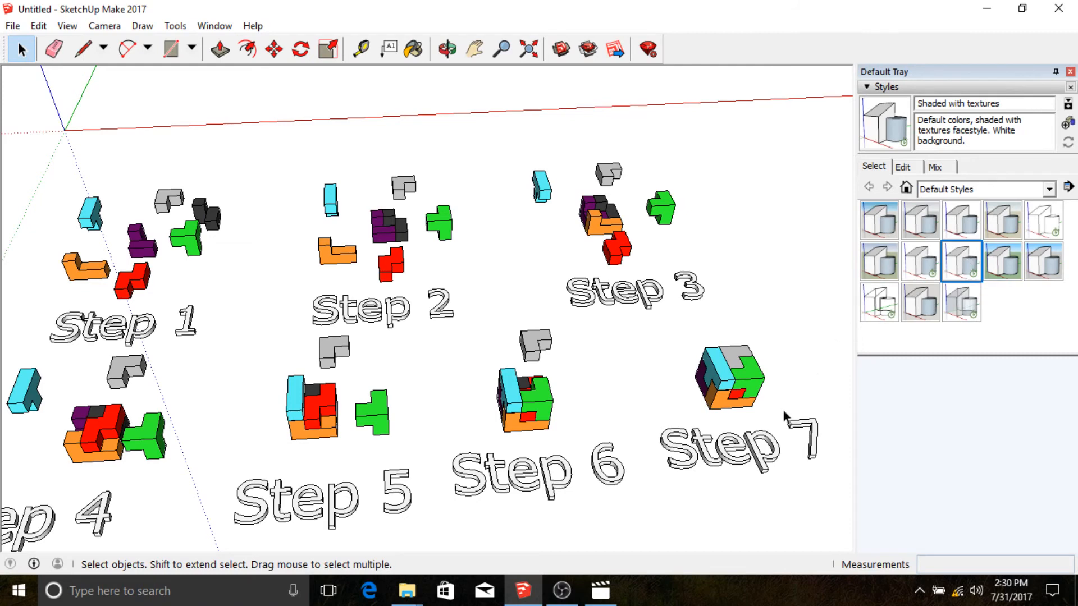
Step: Inspect the finished cube stages up close and set the camera to the standard Top view with all seven steps in frame
scroll(768, 459, up, 10)
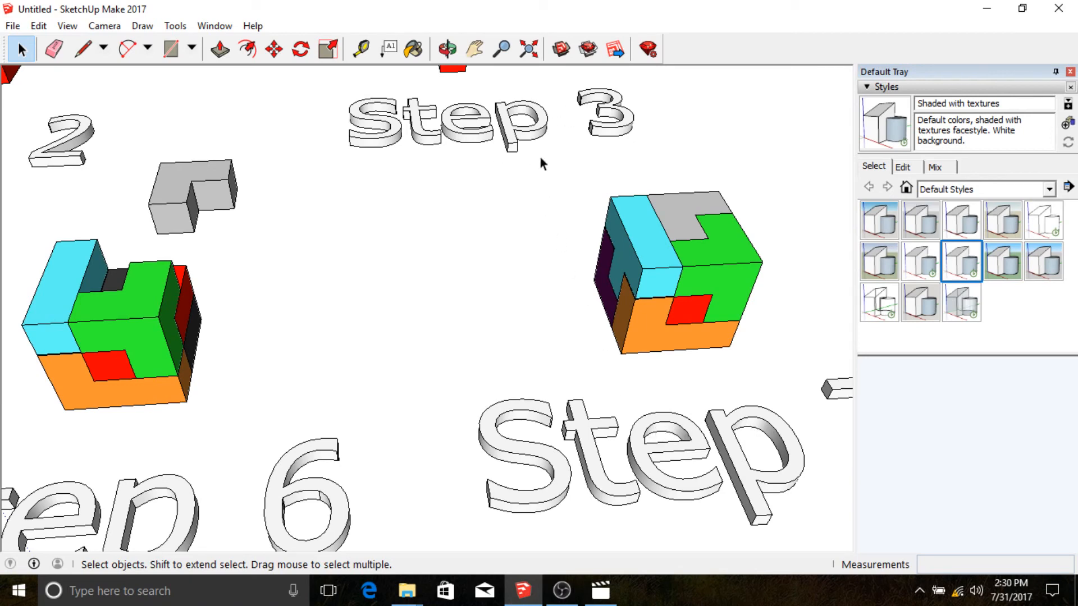
scroll(742, 196, down, 5)
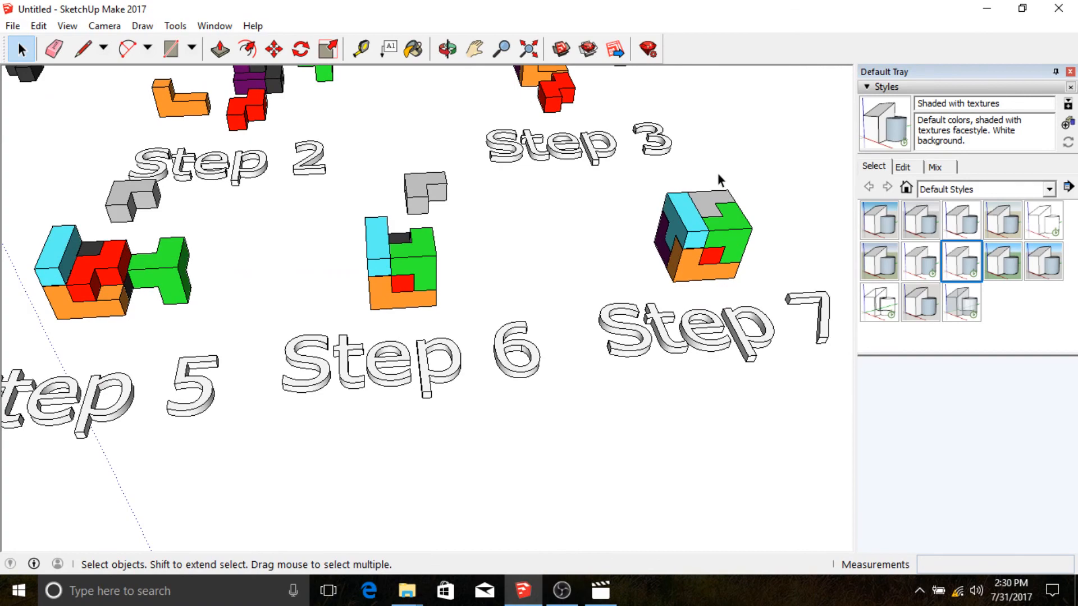
shift+middle_drag(574, 203, 529, 374)
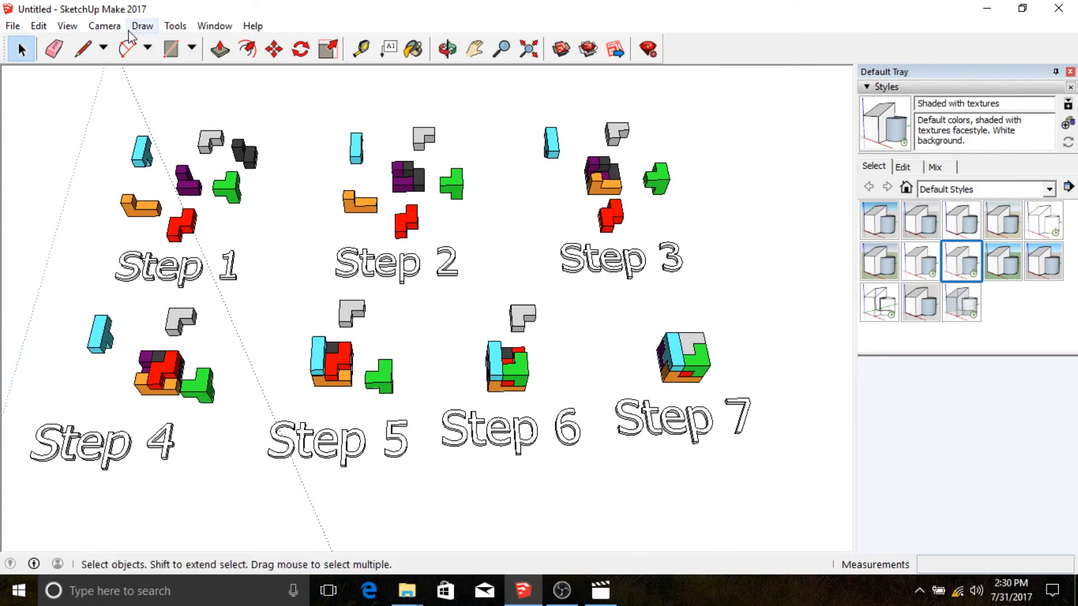
click(104, 26)
mouse_move(133, 80)
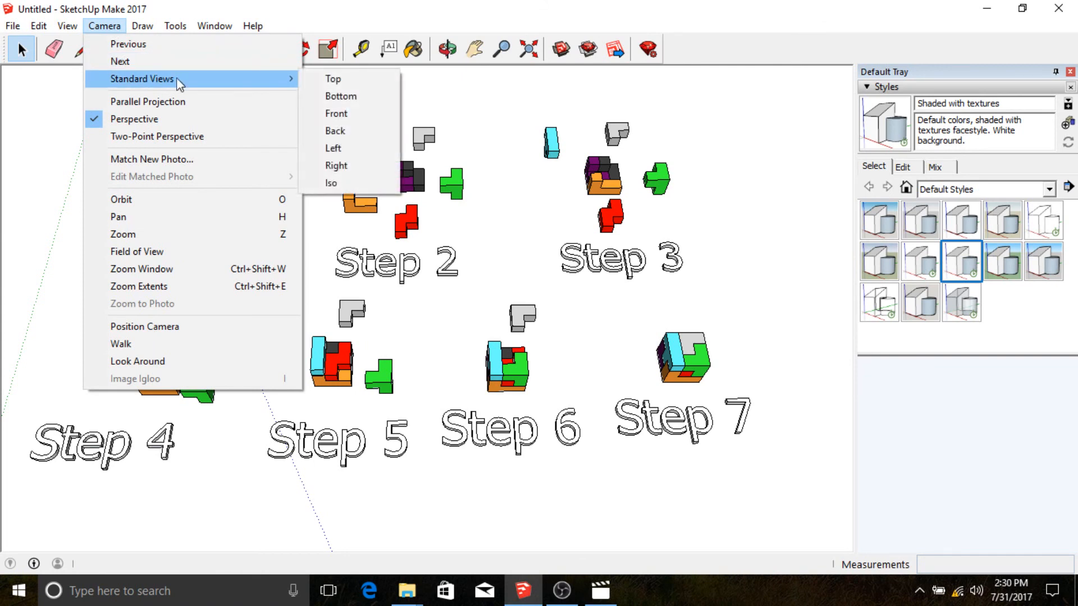
click(319, 78)
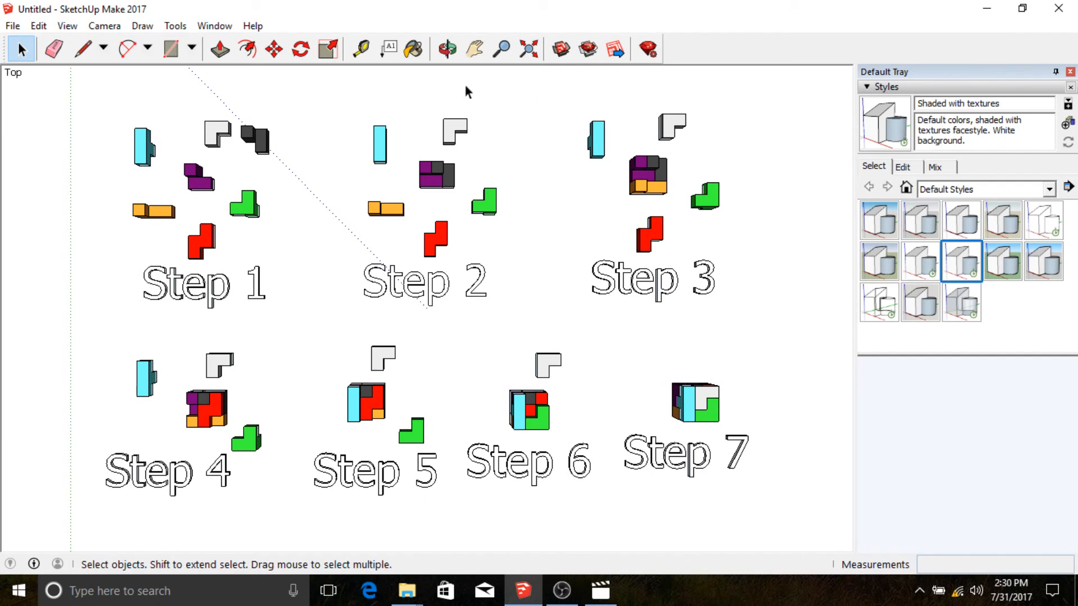
Step: Export the view as a 2D JPEG image named Soma Cube Instructions in the Documents folder
click(13, 26)
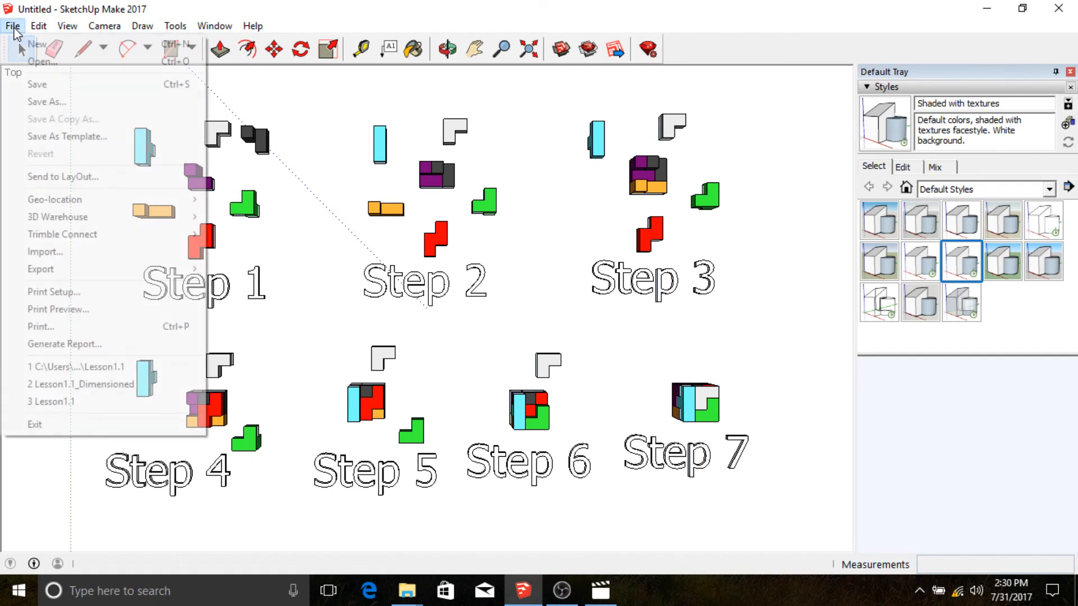
mouse_move(78, 270)
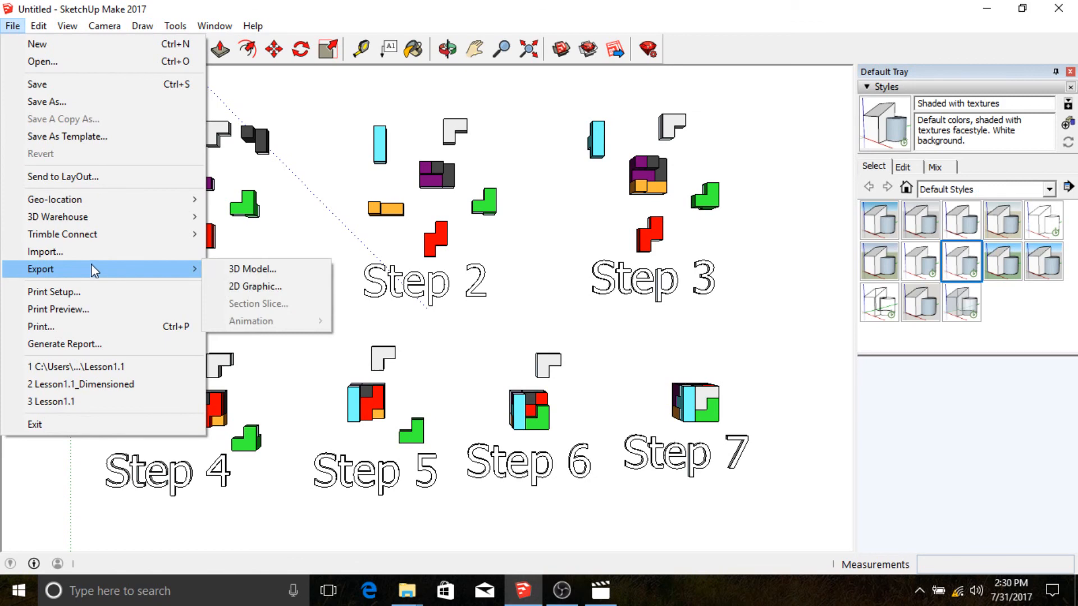
click(253, 287)
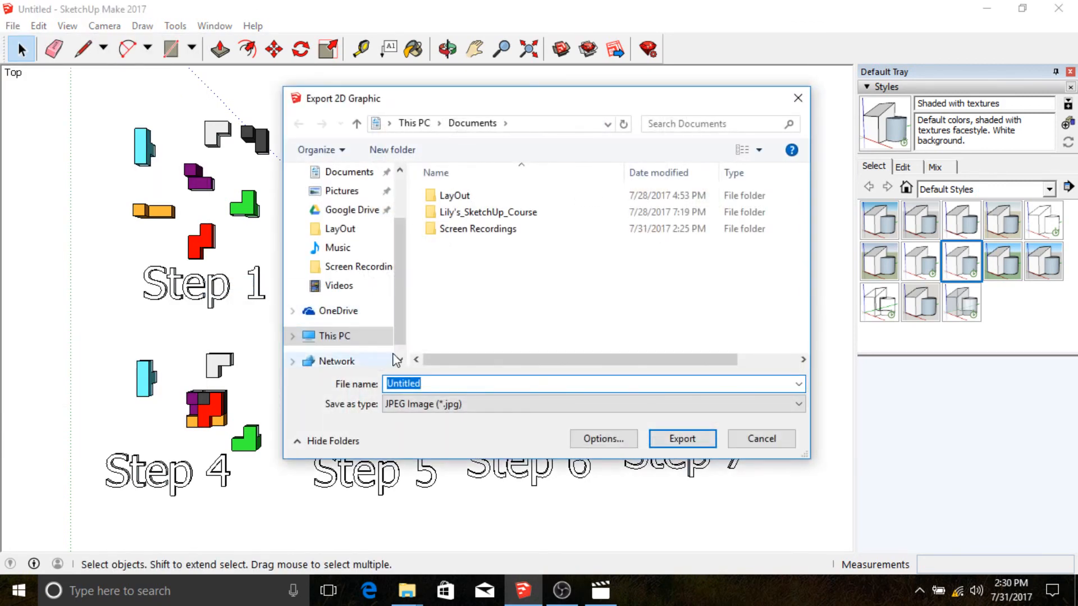
click(481, 405)
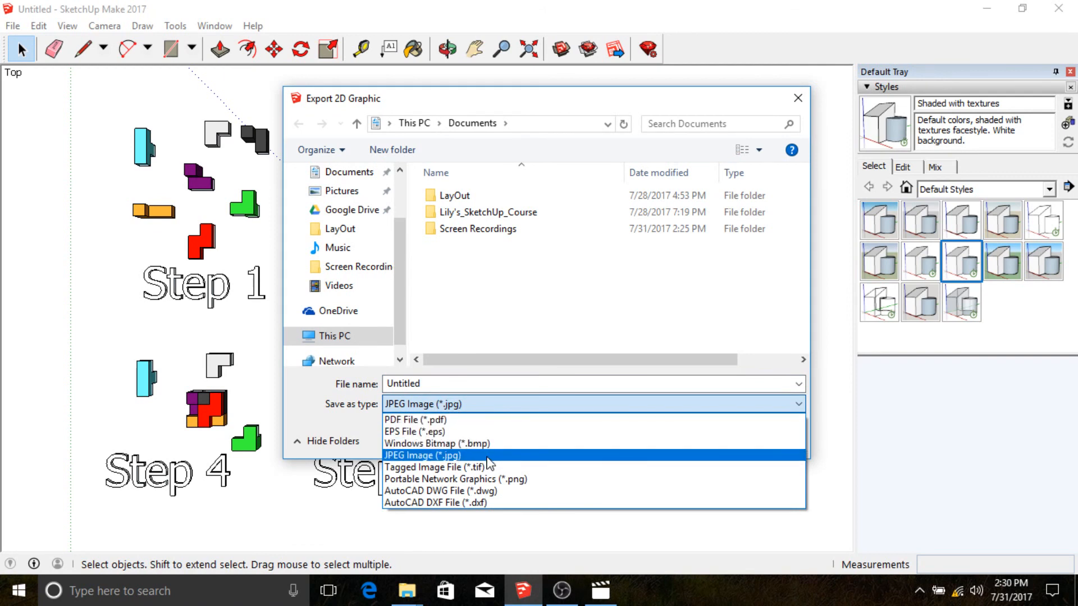
click(468, 457)
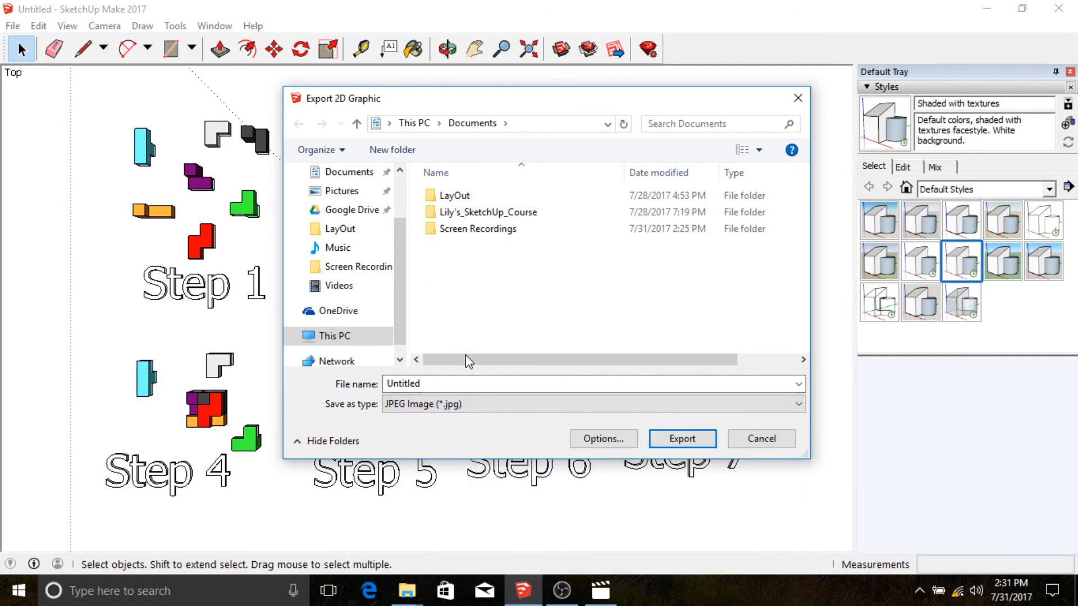
click(460, 387)
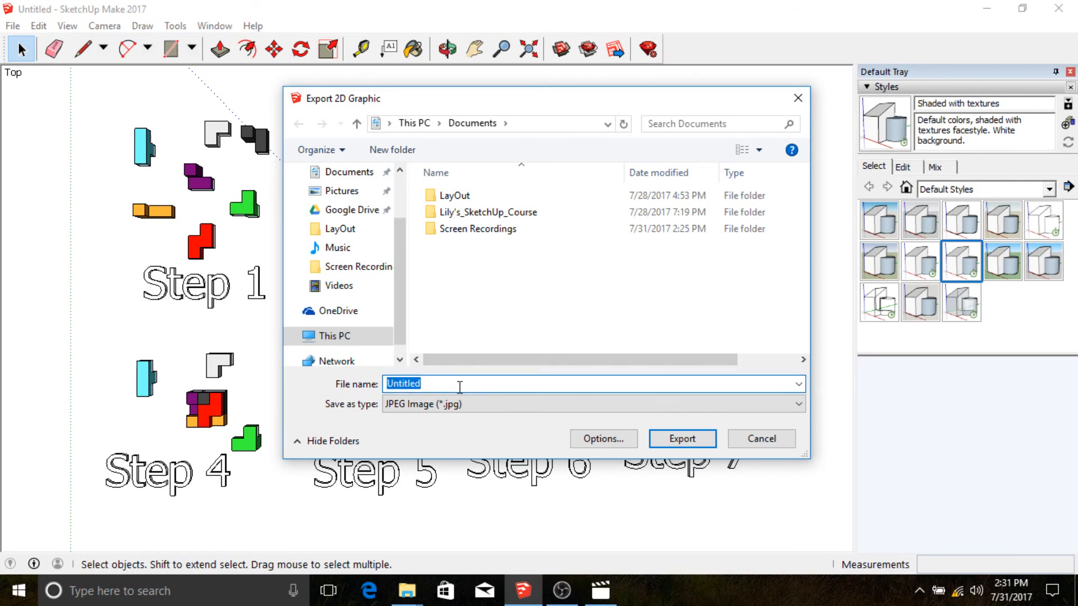
text(Soma Cube )
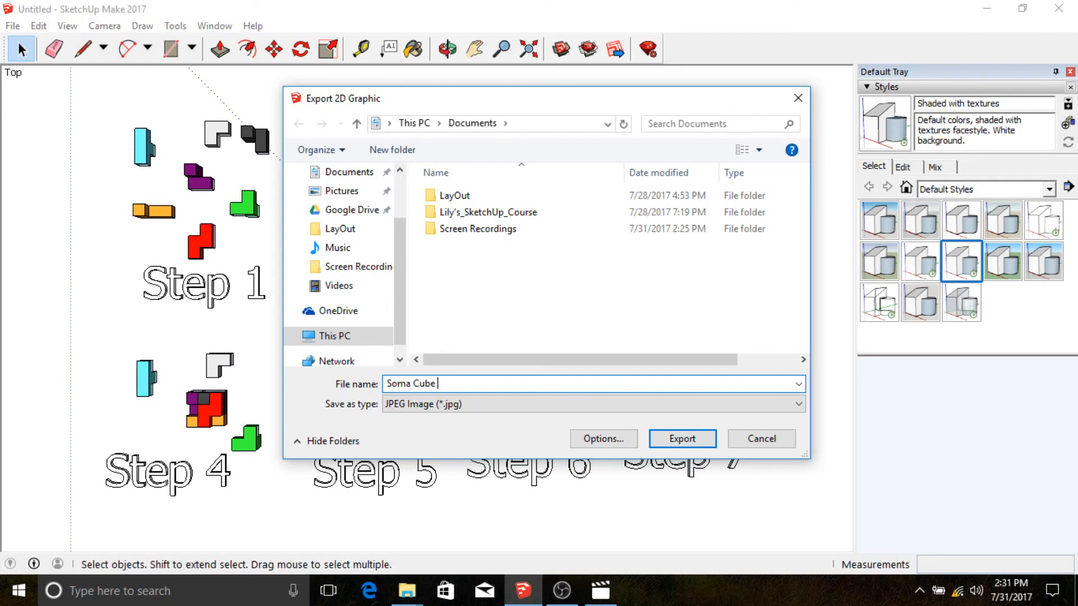
text(Instructions)
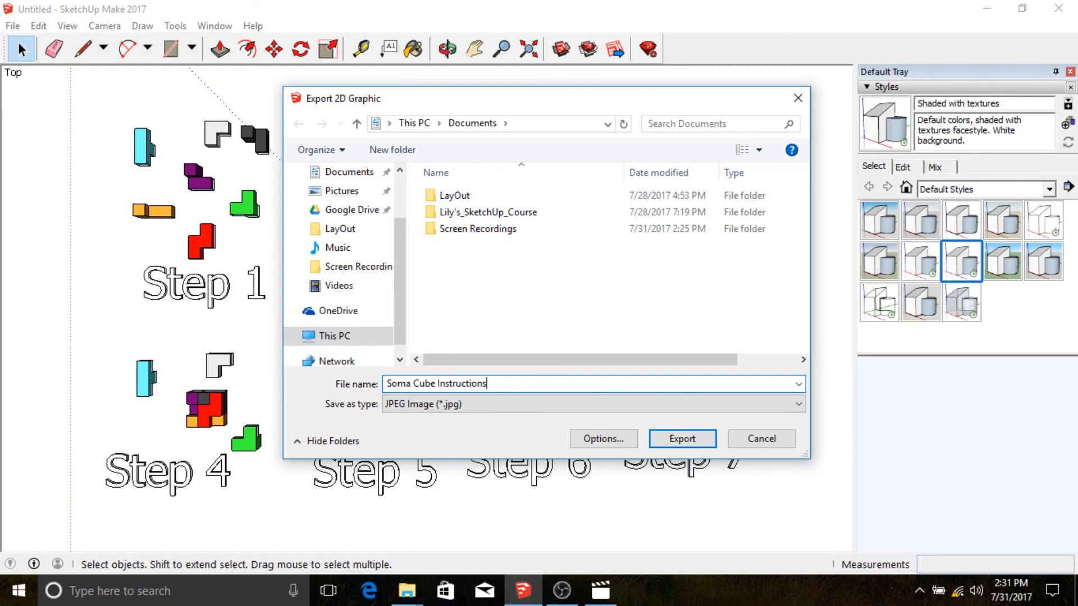
click(683, 438)
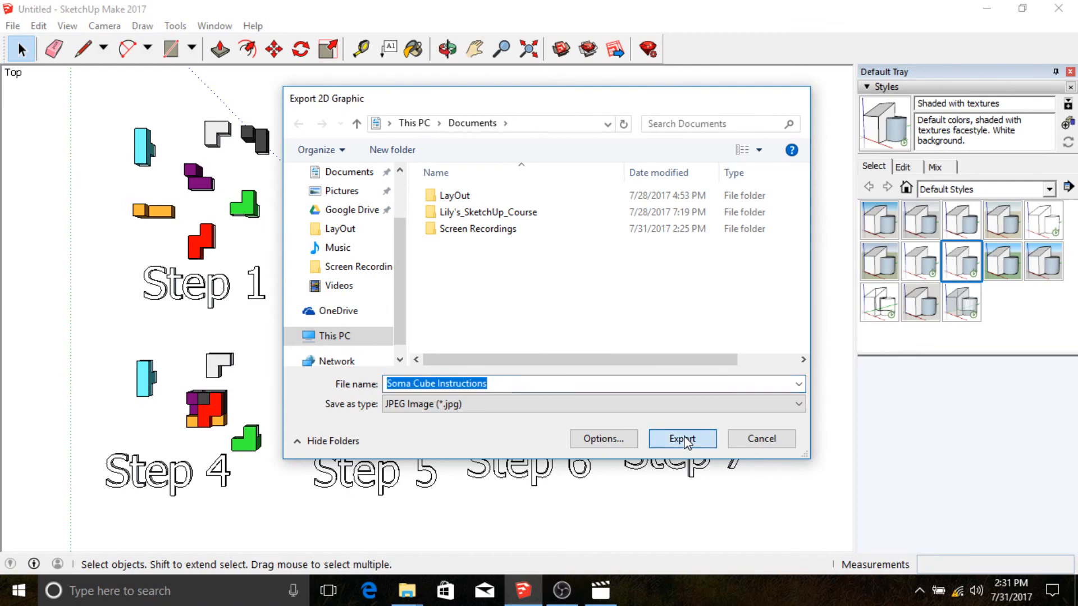